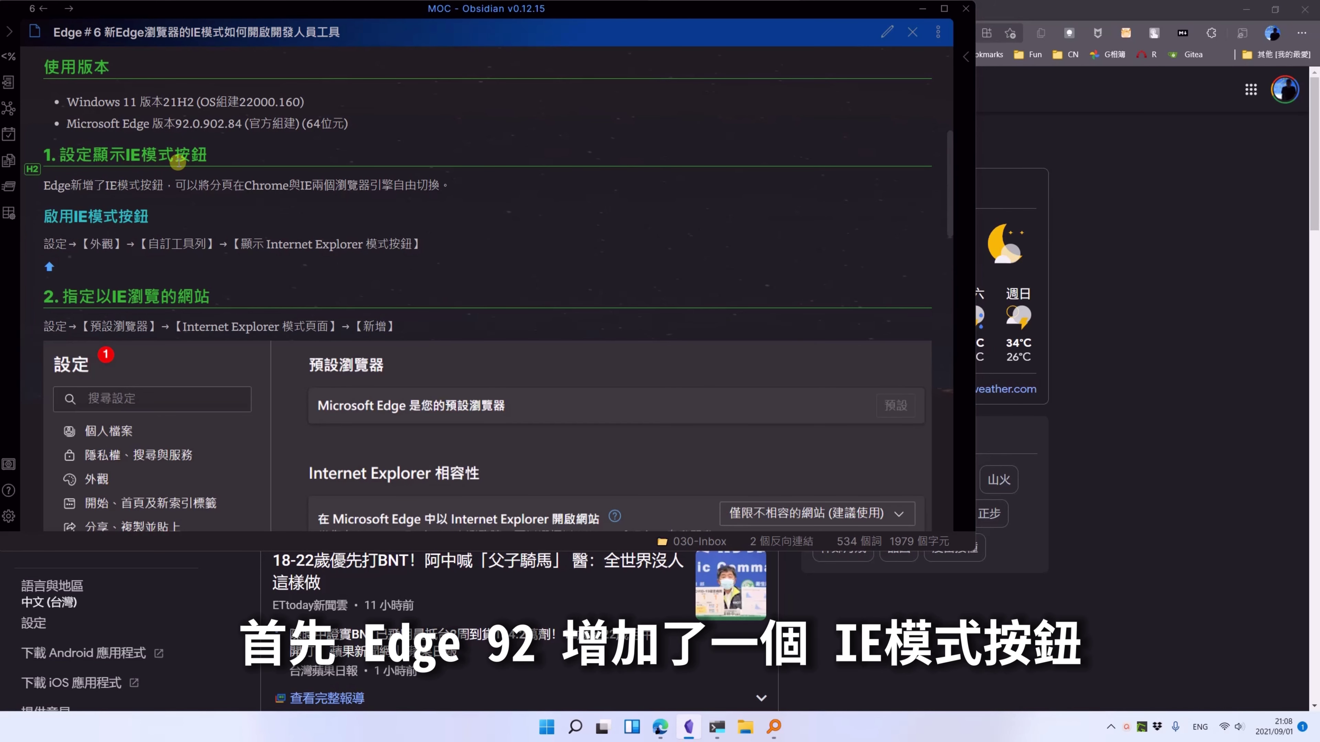
# Switch to Microsoft Edge, reload the LINE TODAY page in Internet Explorer mode and dismiss the mode notice
pyautogui.click(1178, 159)
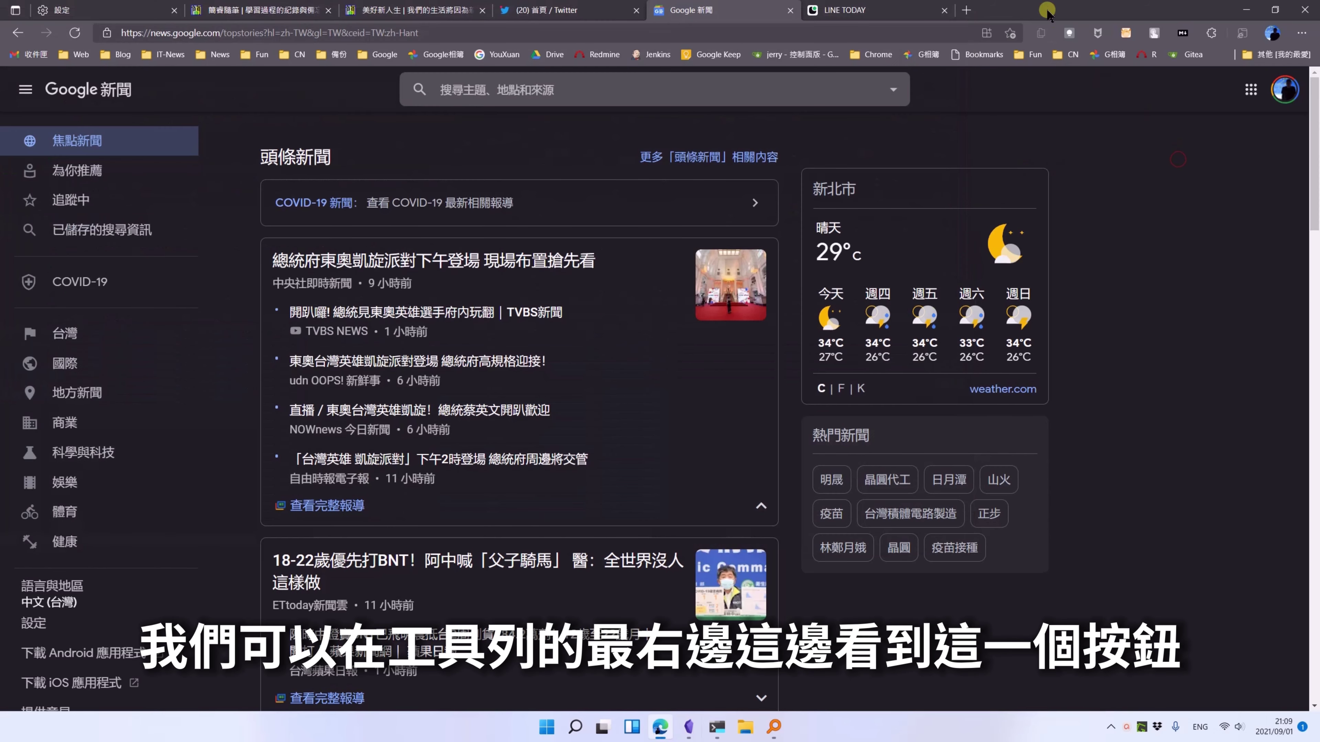
pyautogui.click(842, 14)
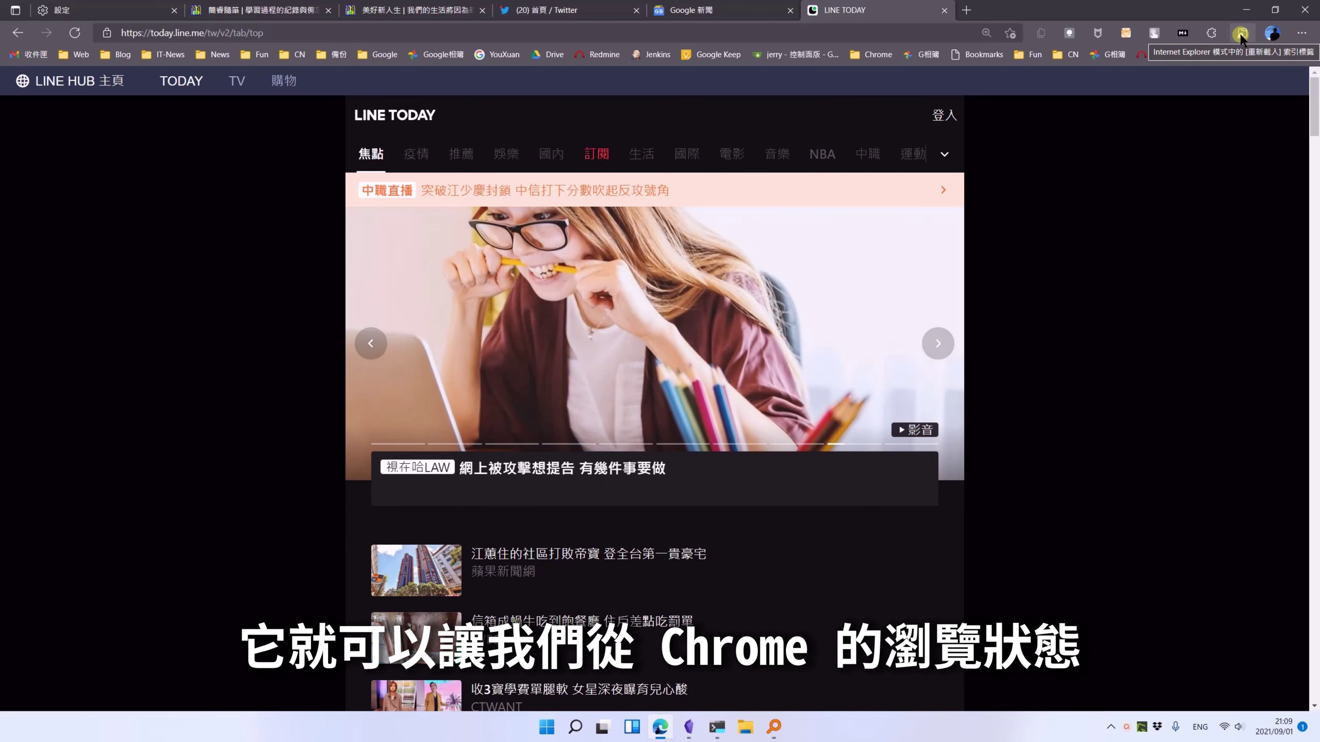
pyautogui.click(1242, 33)
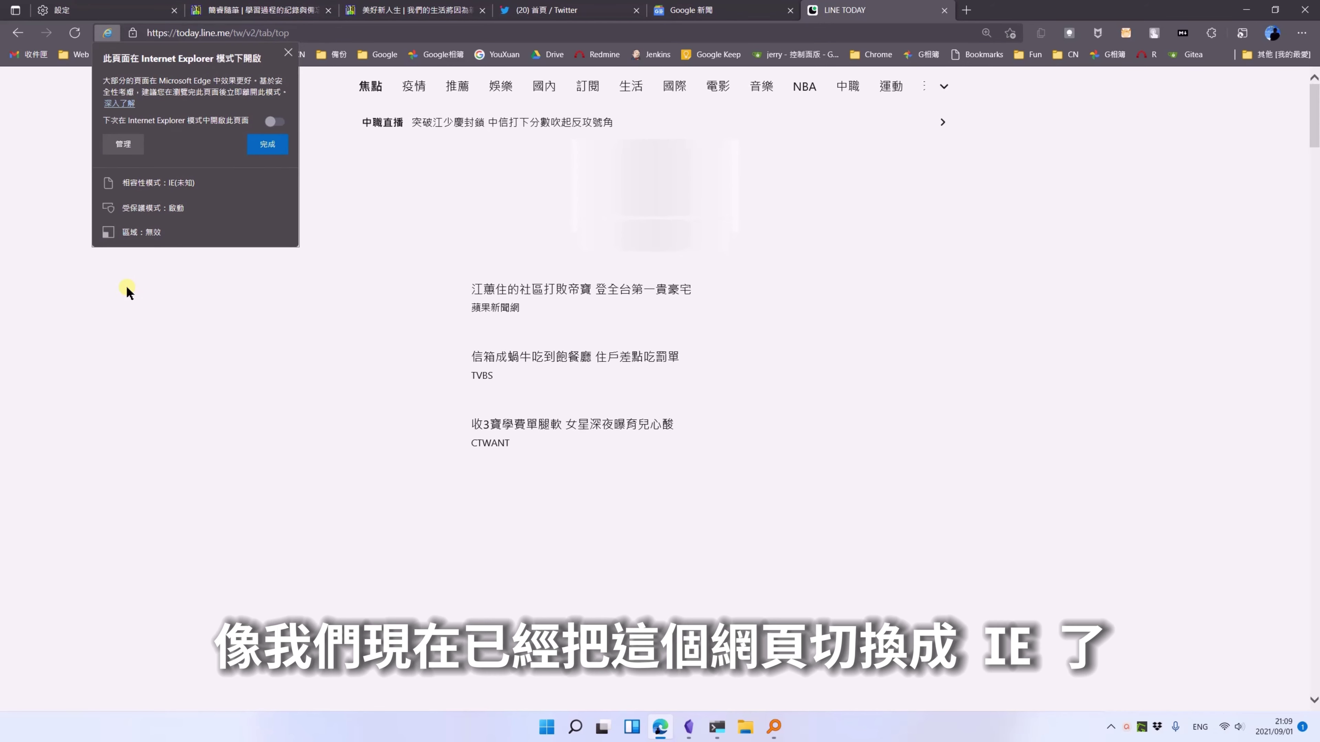
pyautogui.click(271, 146)
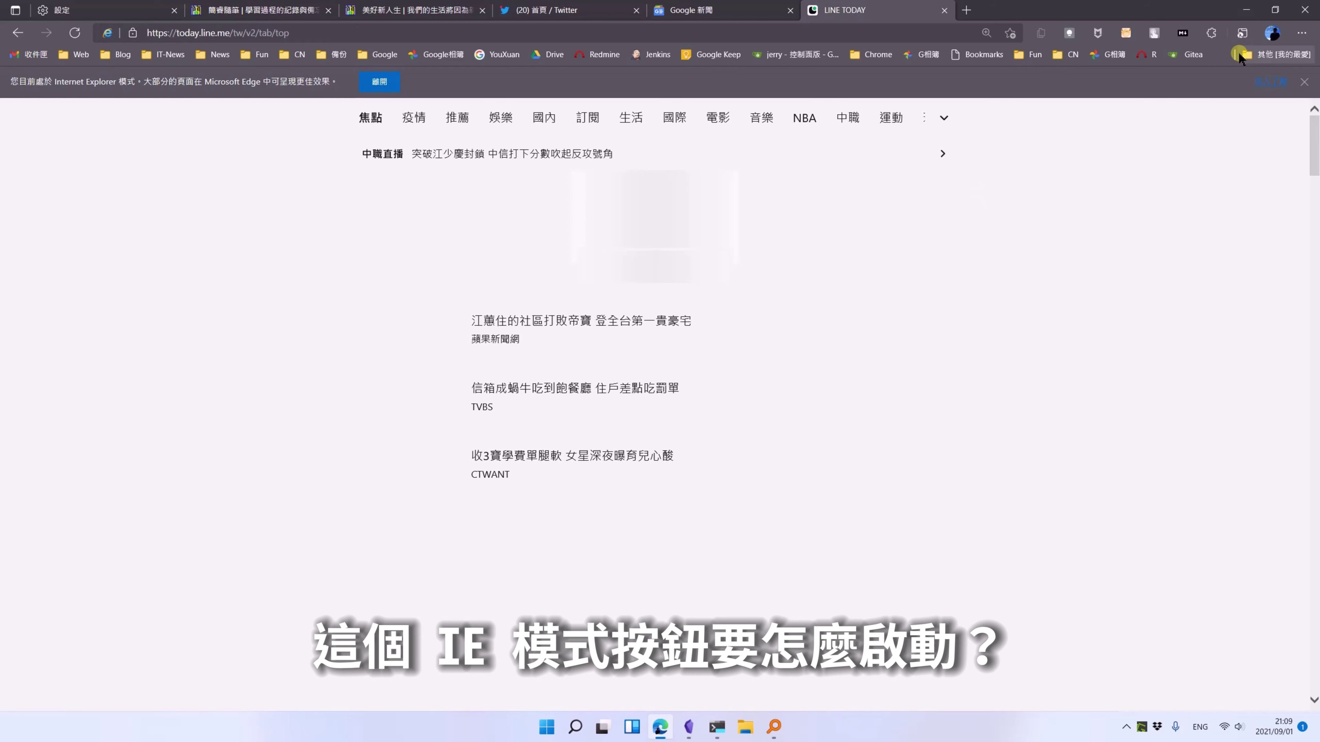
# Find the option for showing the Internet Explorer mode button in the toolbar customization part of the appearance settings
pyautogui.click(1299, 34)
pyautogui.click(1109, 482)
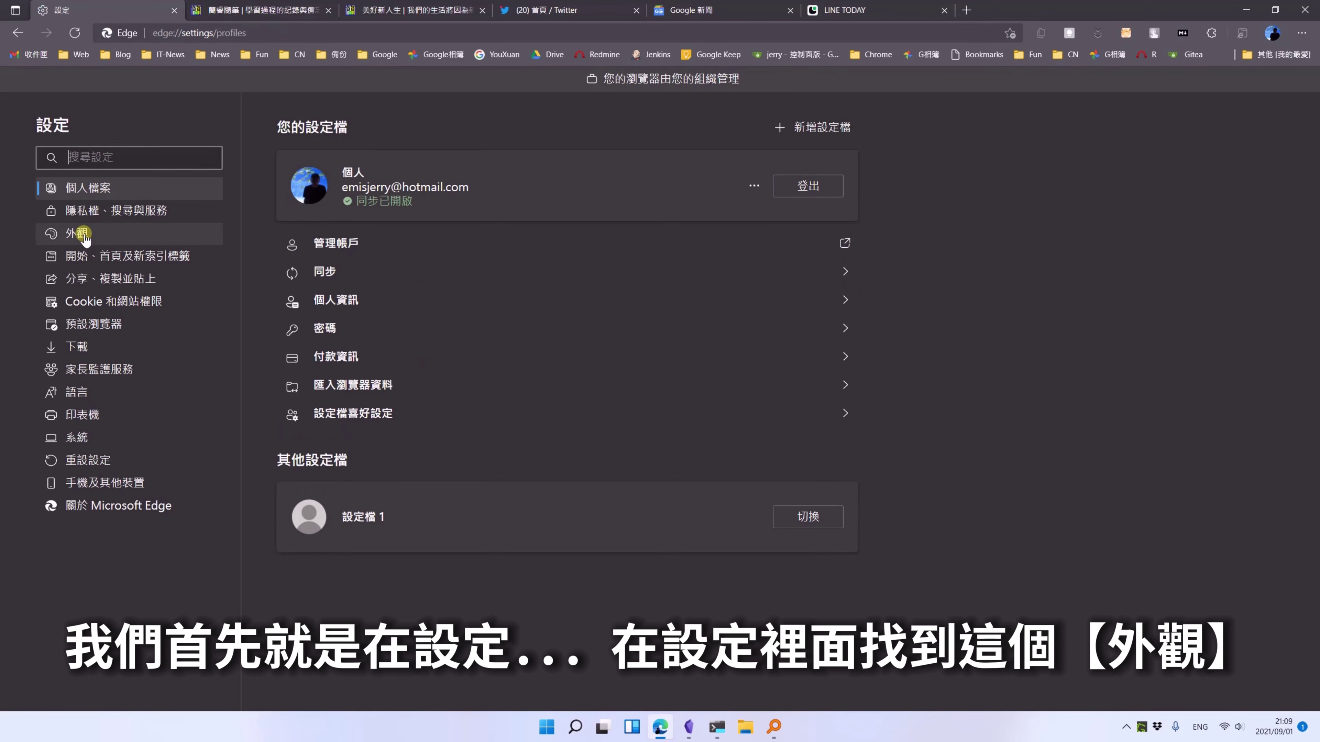
pyautogui.click(85, 235)
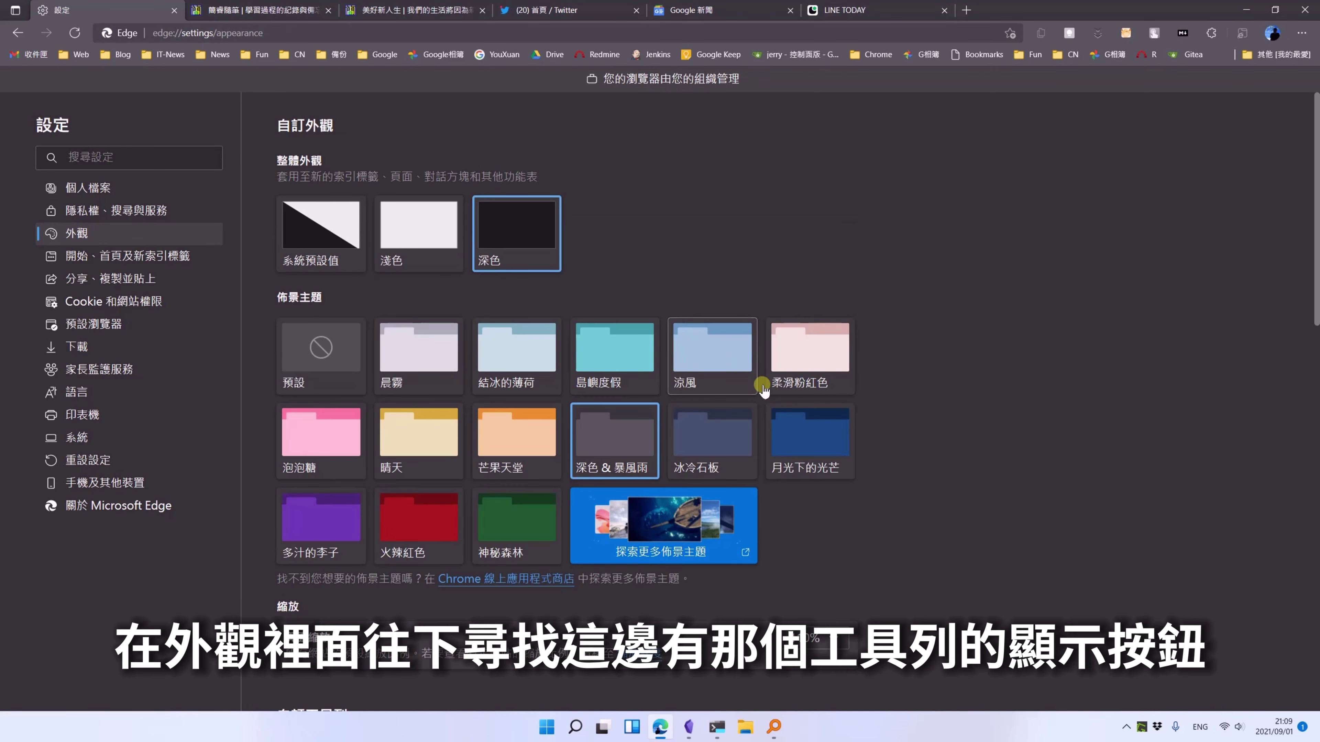
pyautogui.scroll(-5, 882, 397)
pyautogui.scroll(-8, 882, 396)
pyautogui.scroll(3, 882, 396)
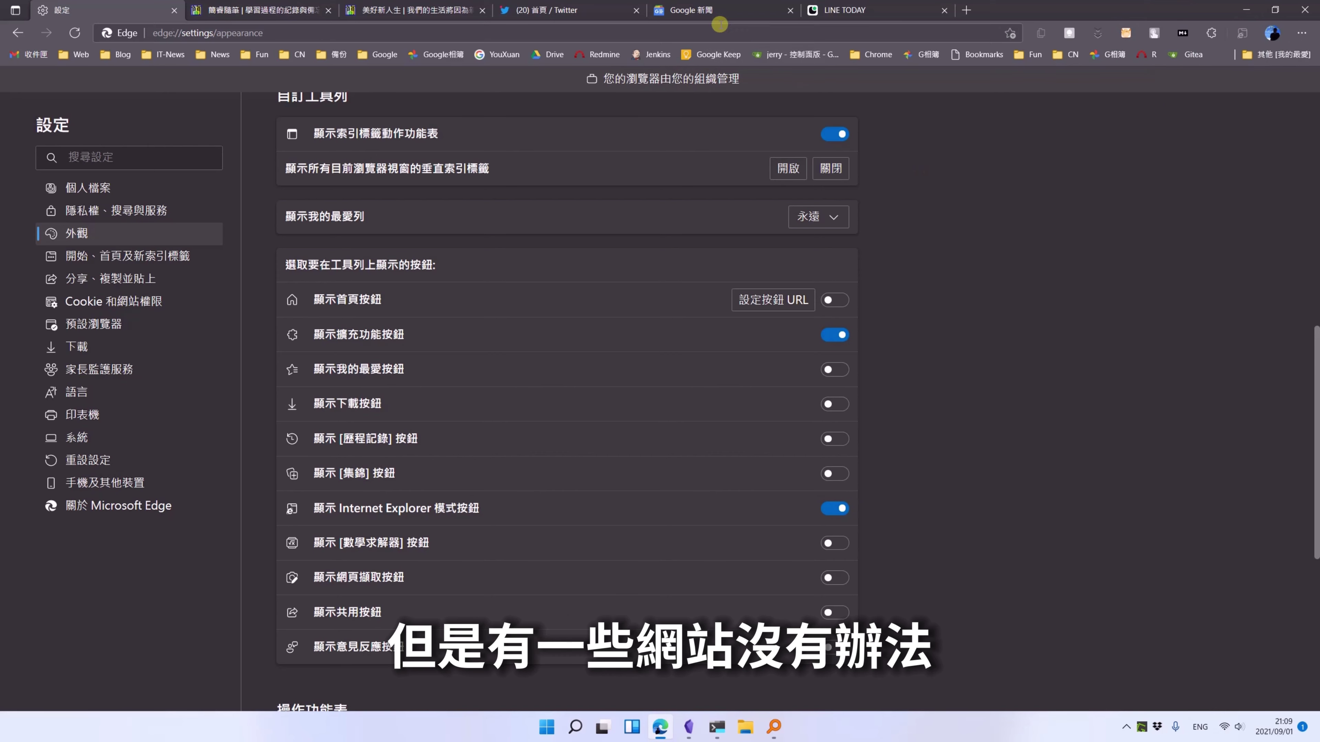
# Compare the availability of the Internet Explorer mode button on the Google News and LINE TODAY pages
pyautogui.click(712, 11)
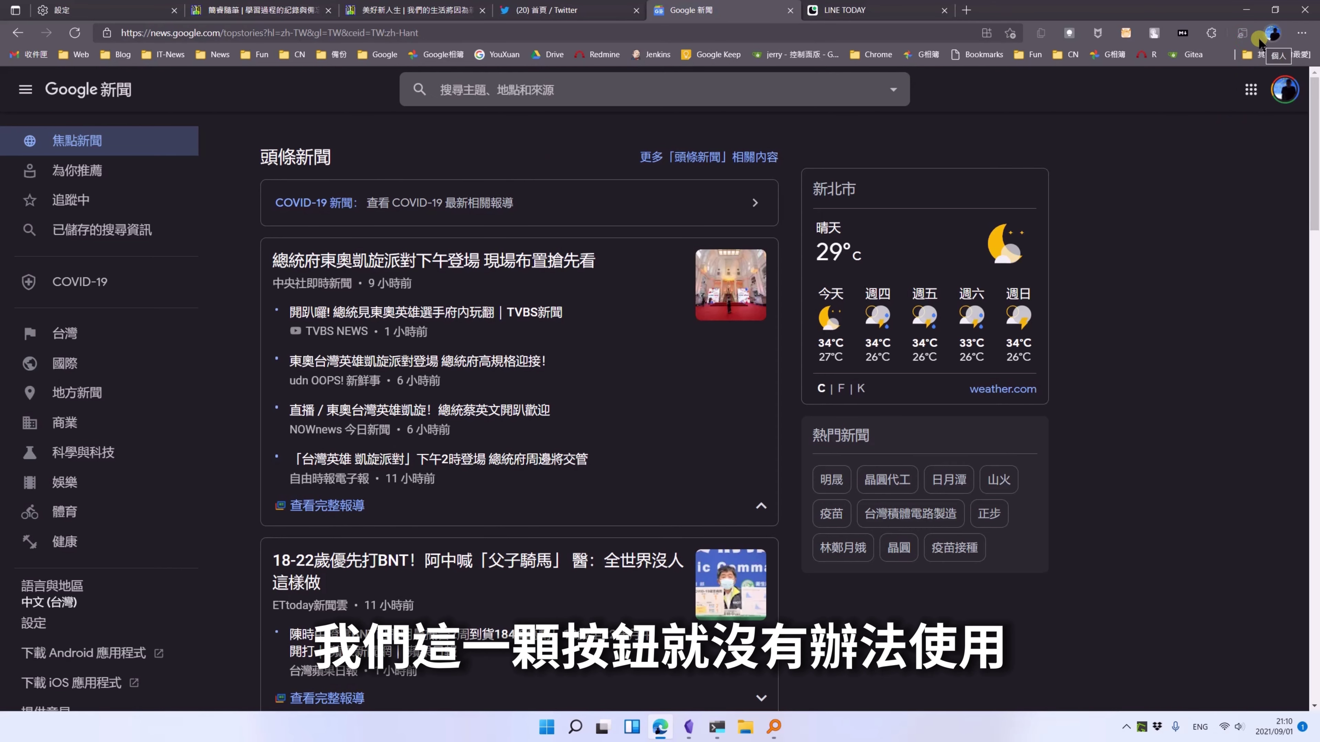
pyautogui.click(836, 9)
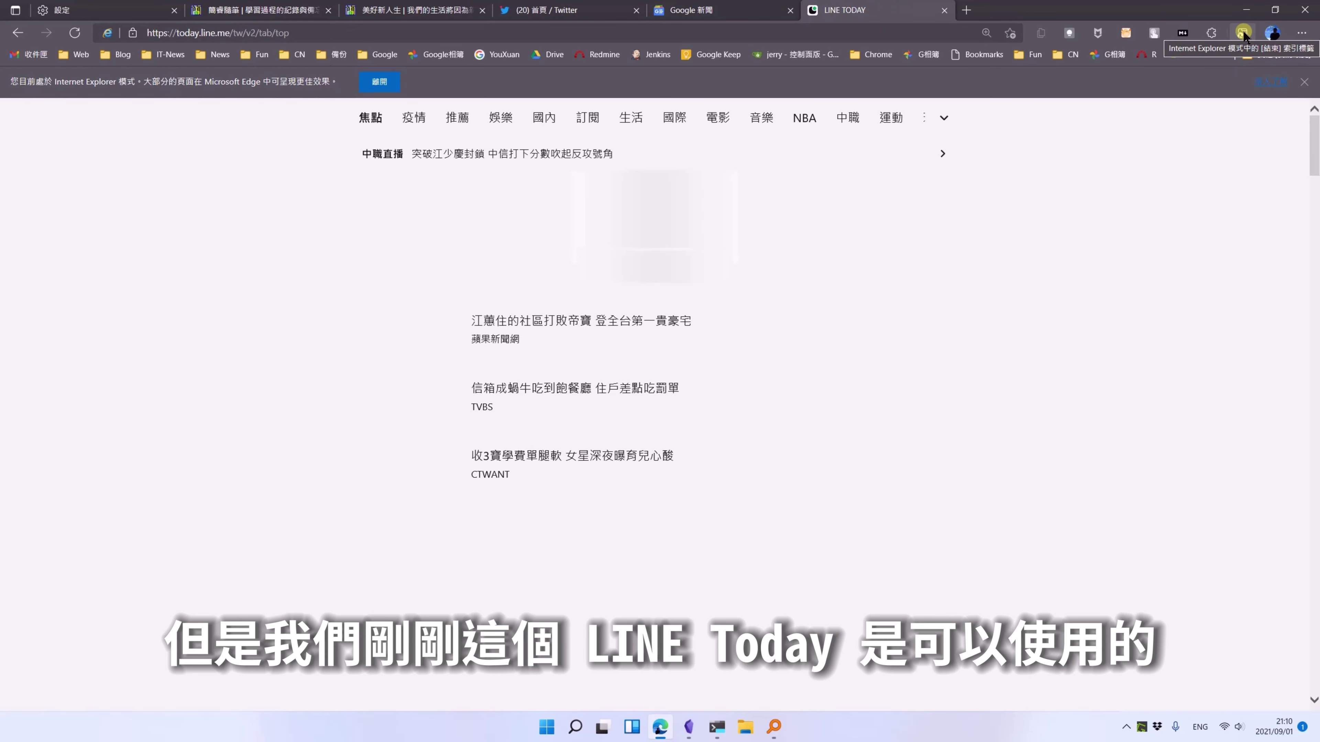
# Take the jdev.tw/newlife page out of Internet Explorer mode
pyautogui.click(410, 16)
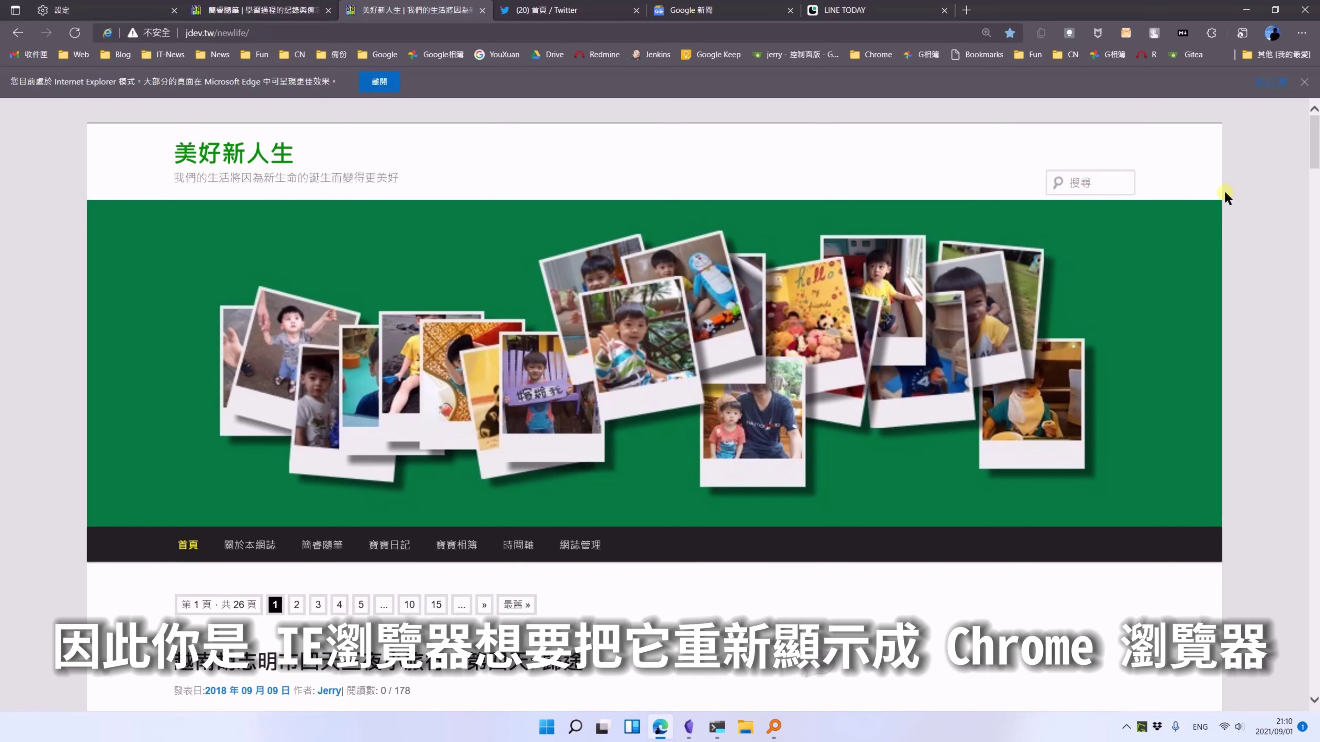
pyautogui.click(1242, 35)
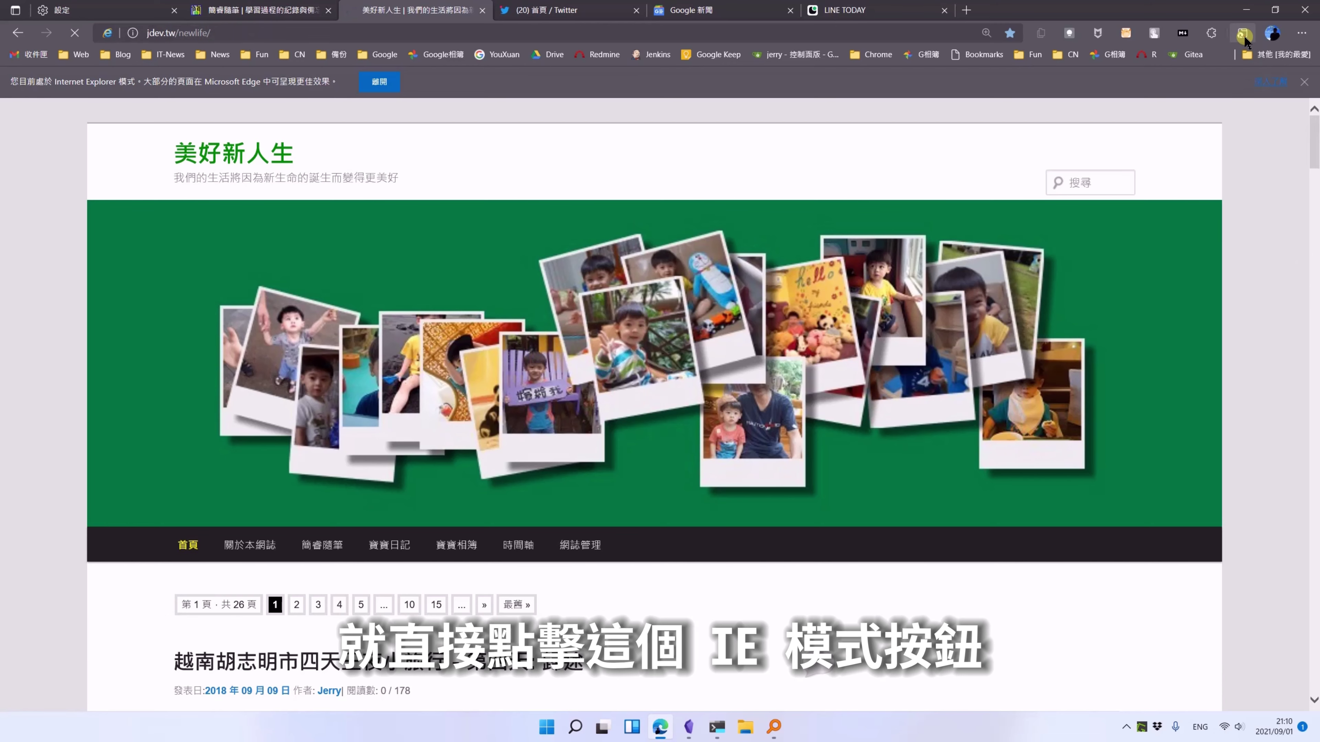
pyautogui.click(1244, 35)
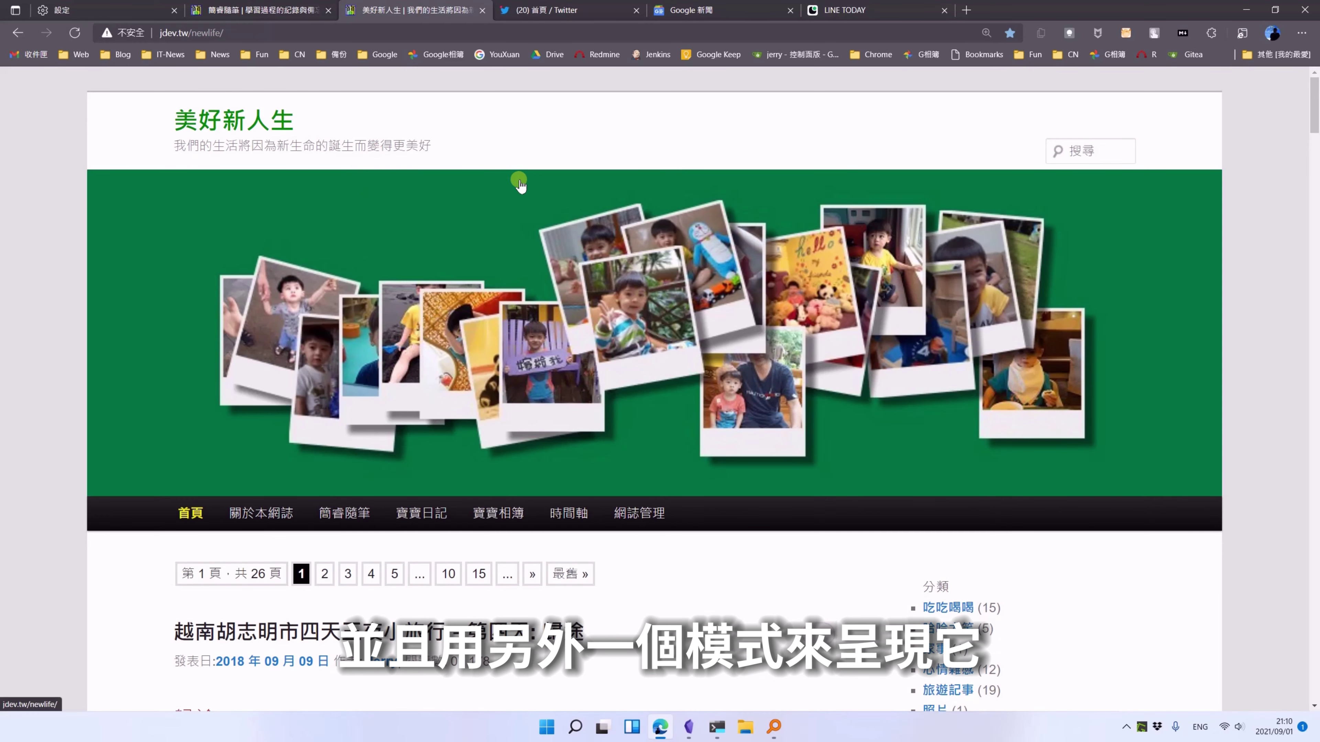
# Switch to the Obsidian note and review its sections on the IE mode button and specifying sites for IE browsing
pyautogui.click(689, 727)
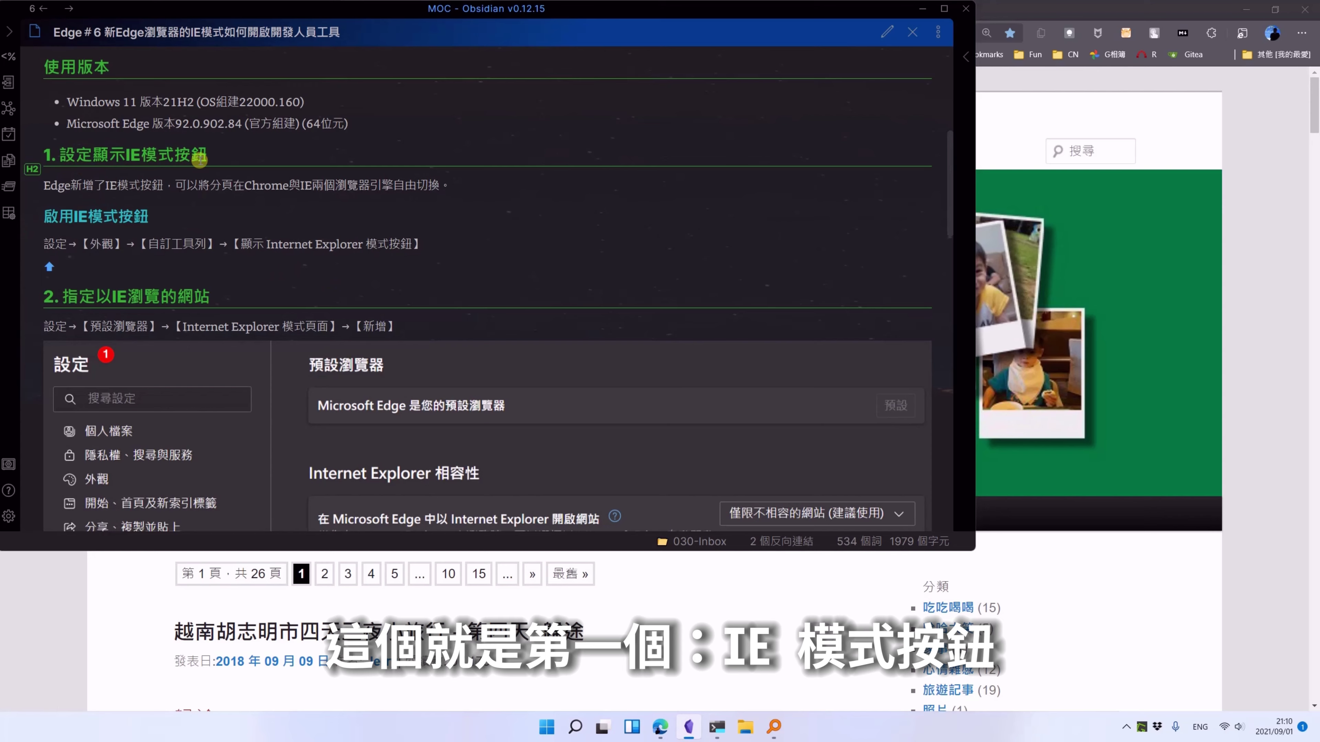
pyautogui.scroll(-2, 556, 239)
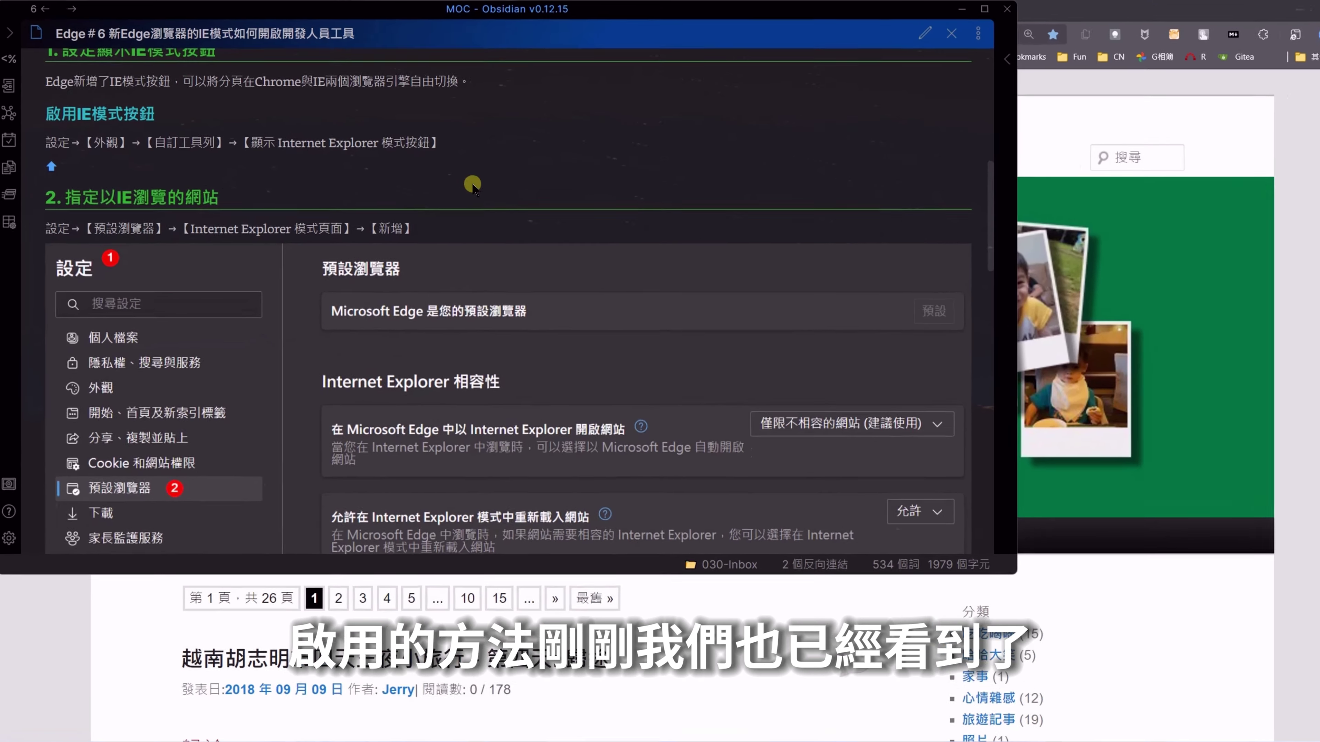
pyautogui.scroll(2, 472, 184)
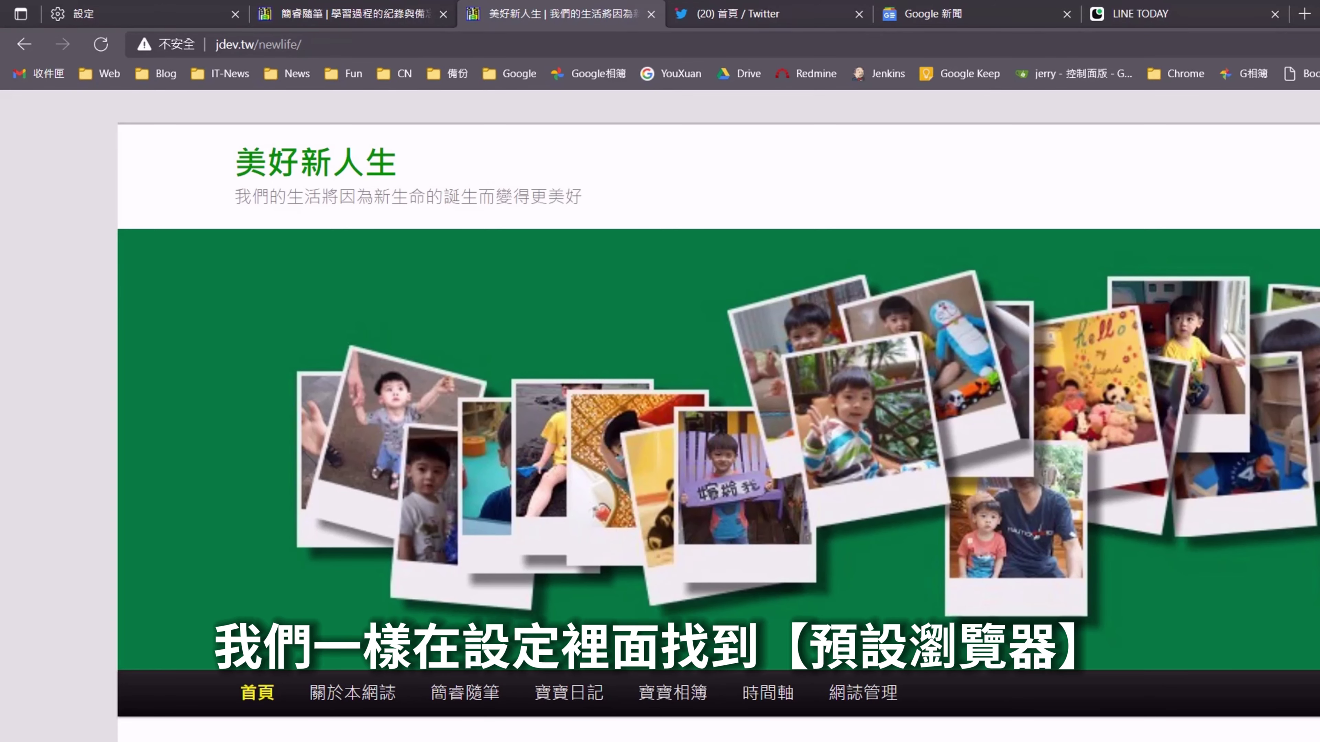
# In Edge's default browser settings, view the form for adding an Internet Explorer mode page and close it without adding one
pyautogui.hotkey('ctrl', '1')
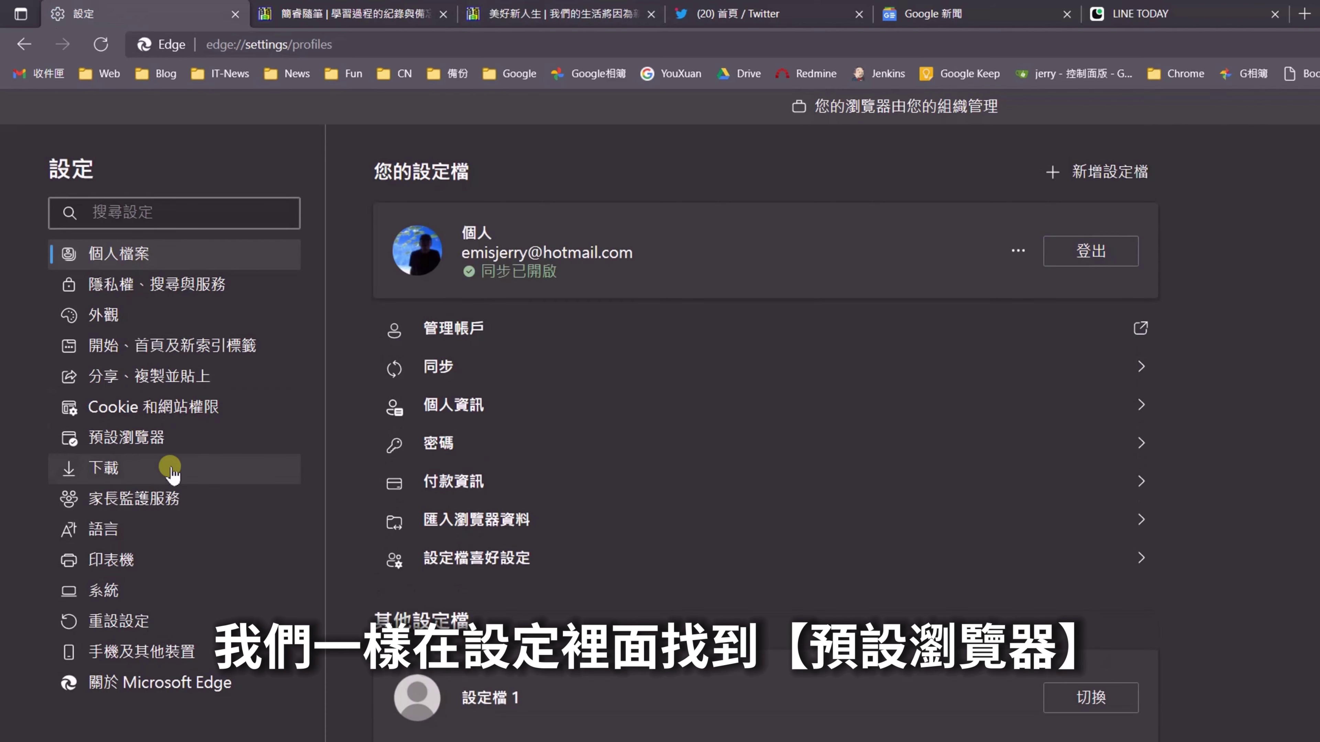
pyautogui.click(147, 450)
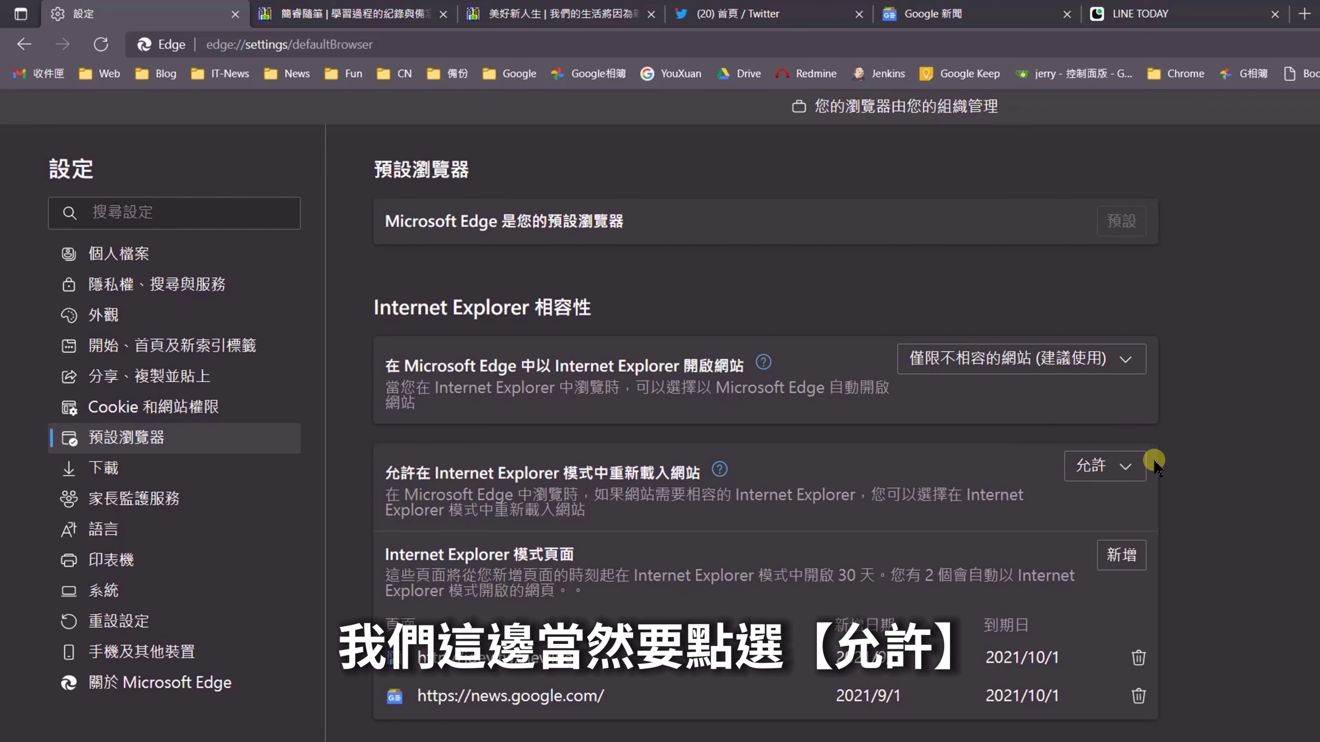
pyautogui.click(1121, 557)
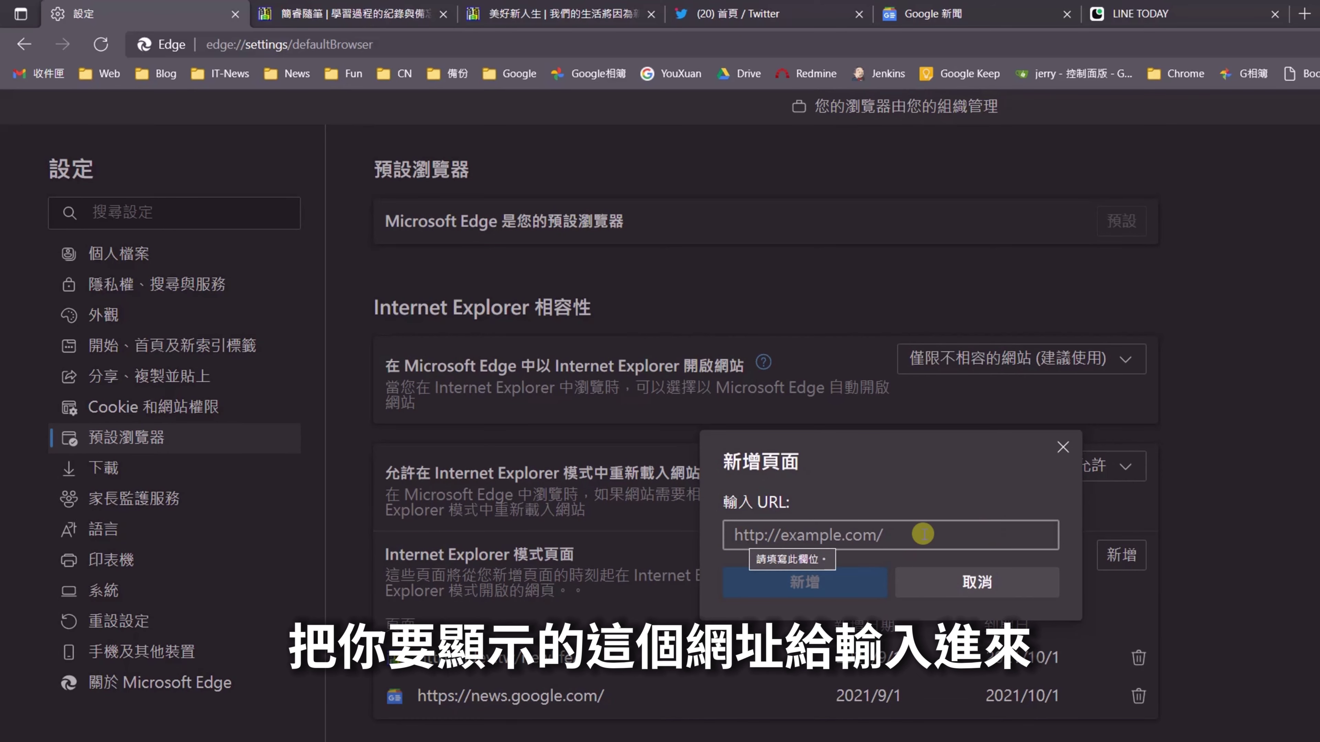
pyautogui.click(1062, 448)
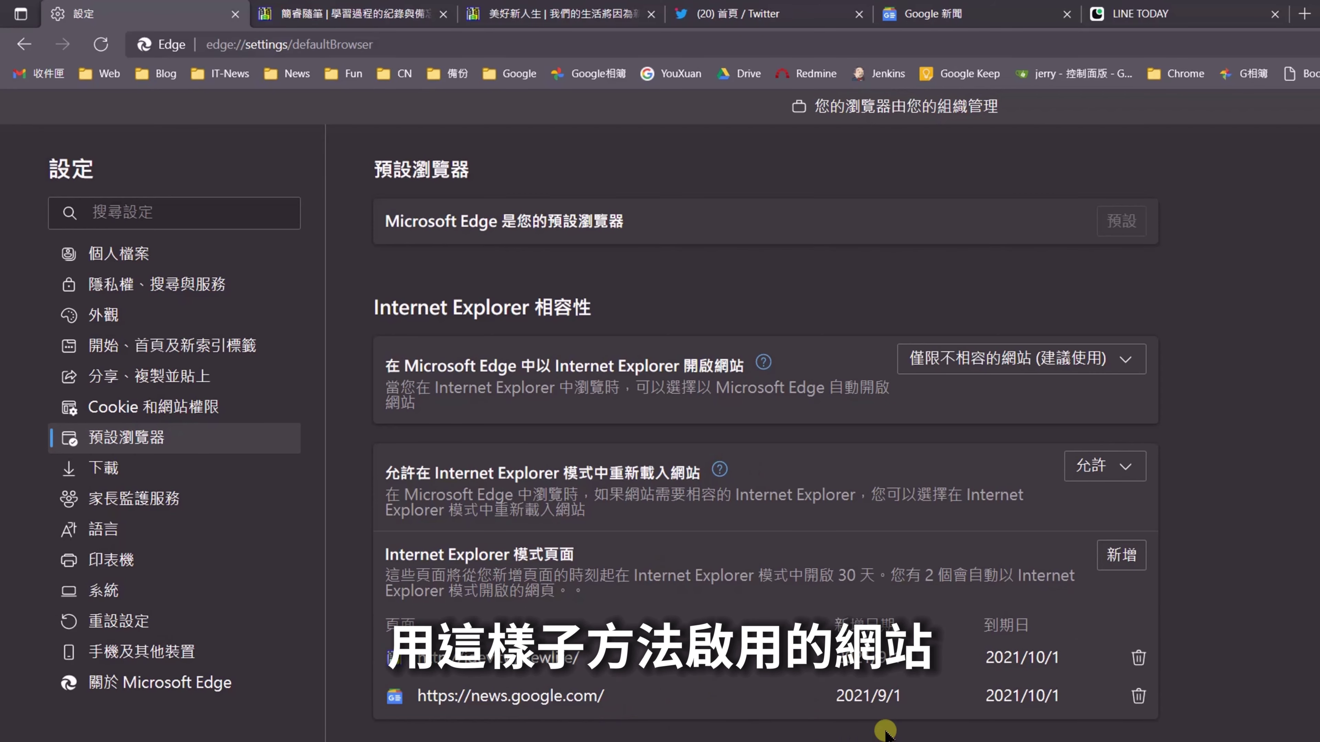
# Reload the jdev.tw/blog page and examine how it is presented in Internet Explorer mode
pyautogui.click(515, 17)
pyautogui.click(364, 13)
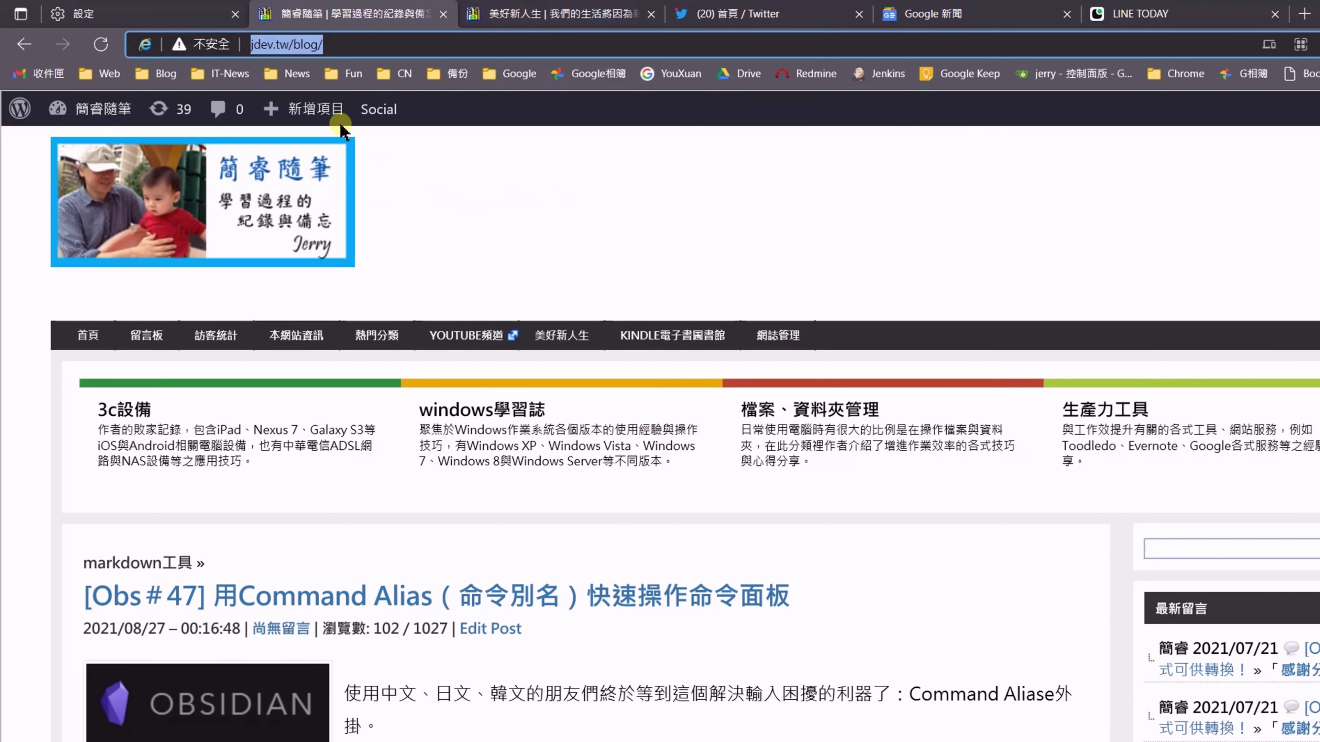
pyautogui.click(100, 43)
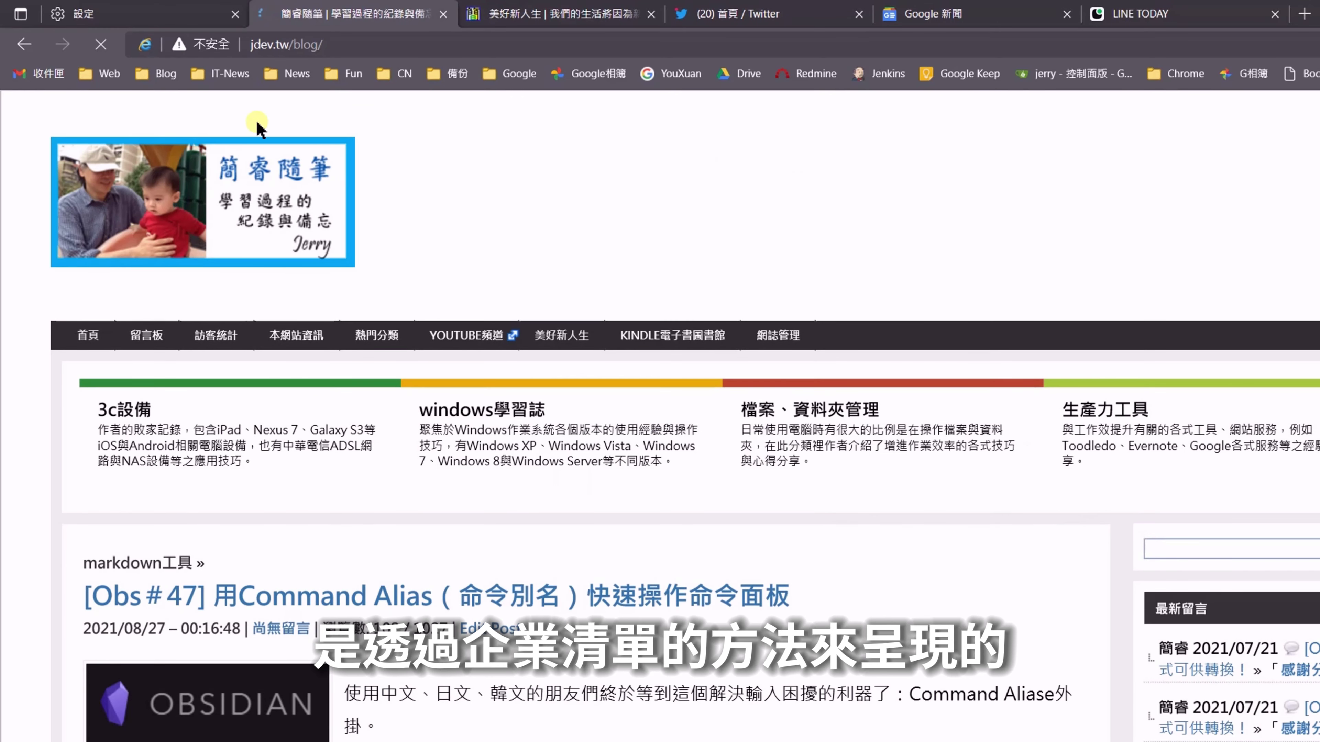
# Check the Internet Explorer mode page list in the settings and reload jdev.tw/newlife to reopen it in that mode
pyautogui.click(567, 12)
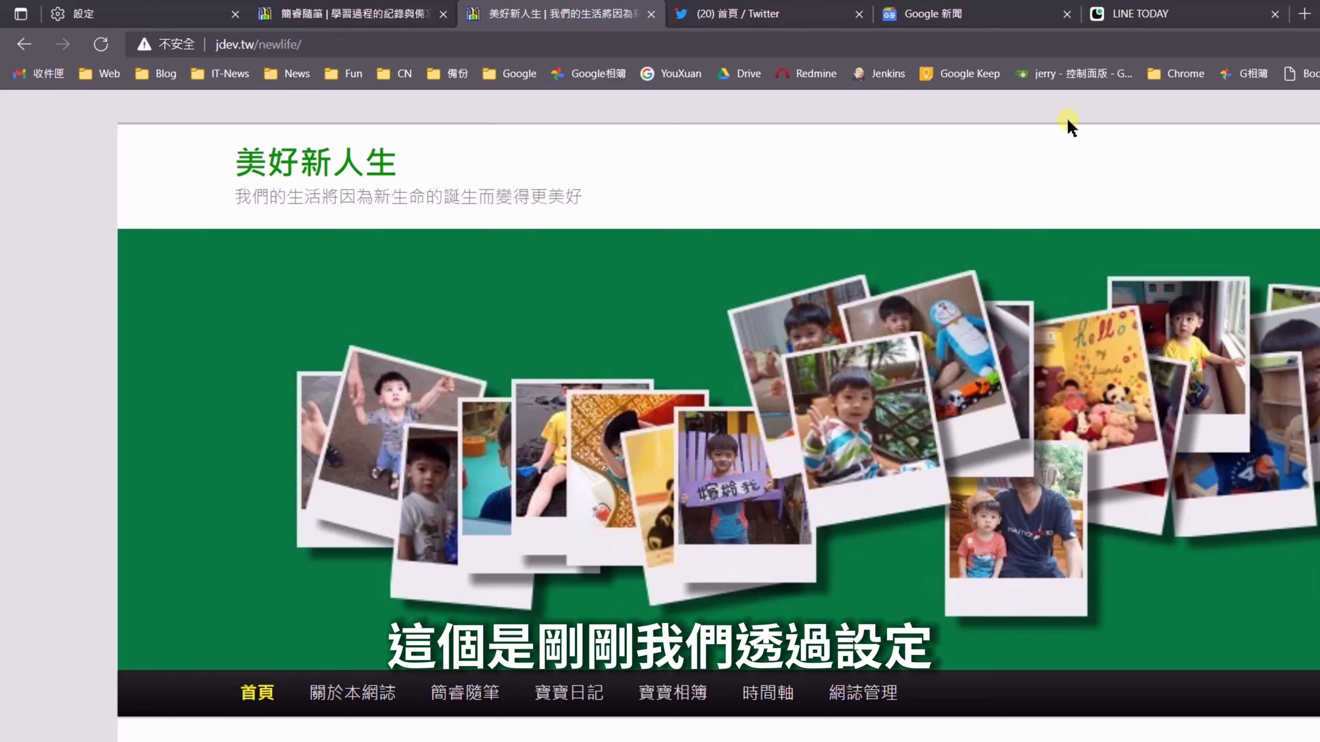
pyautogui.click(119, 14)
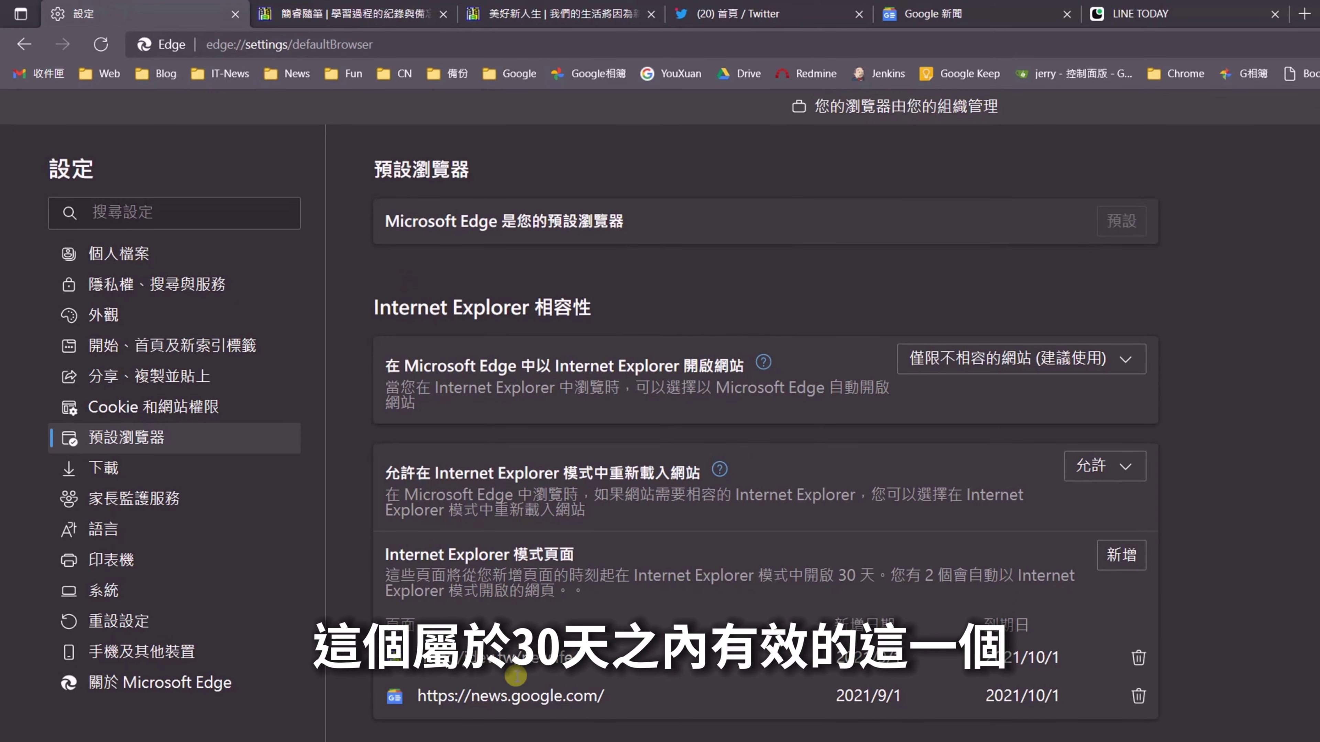
pyautogui.click(545, 11)
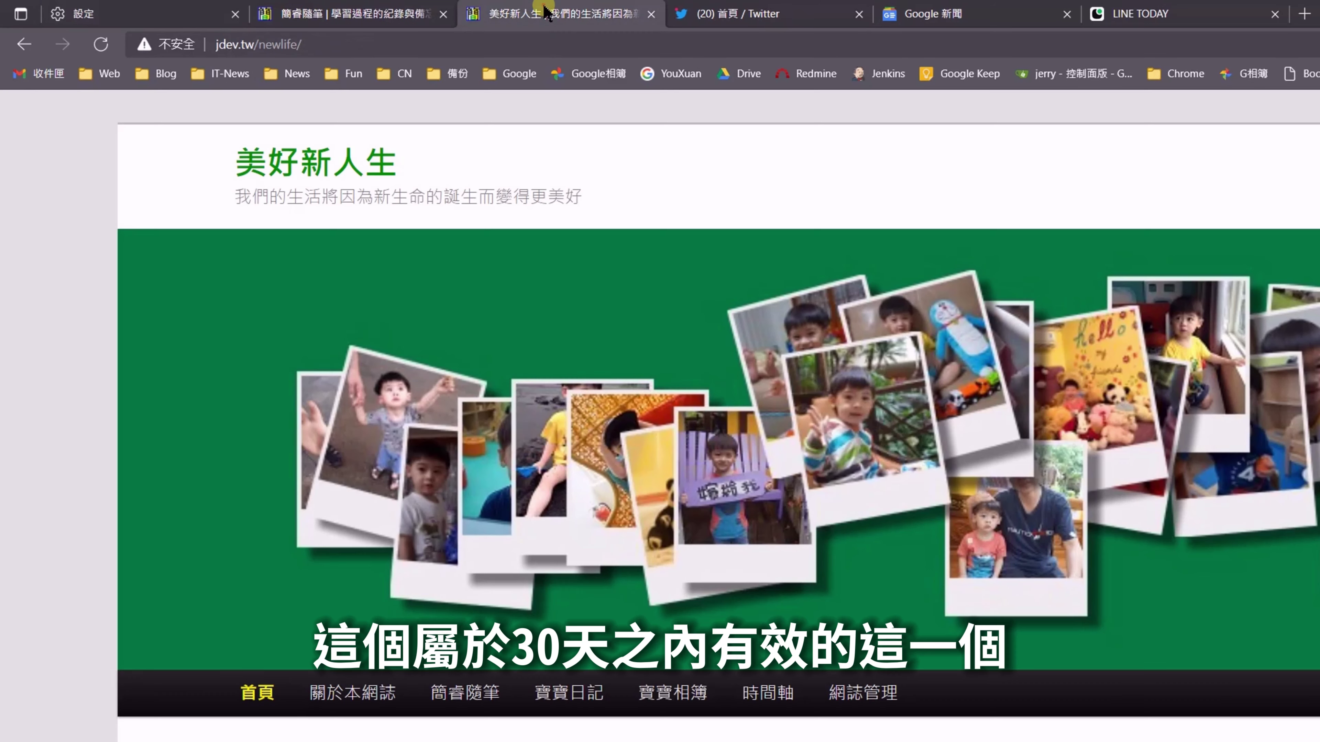
pyautogui.click(99, 45)
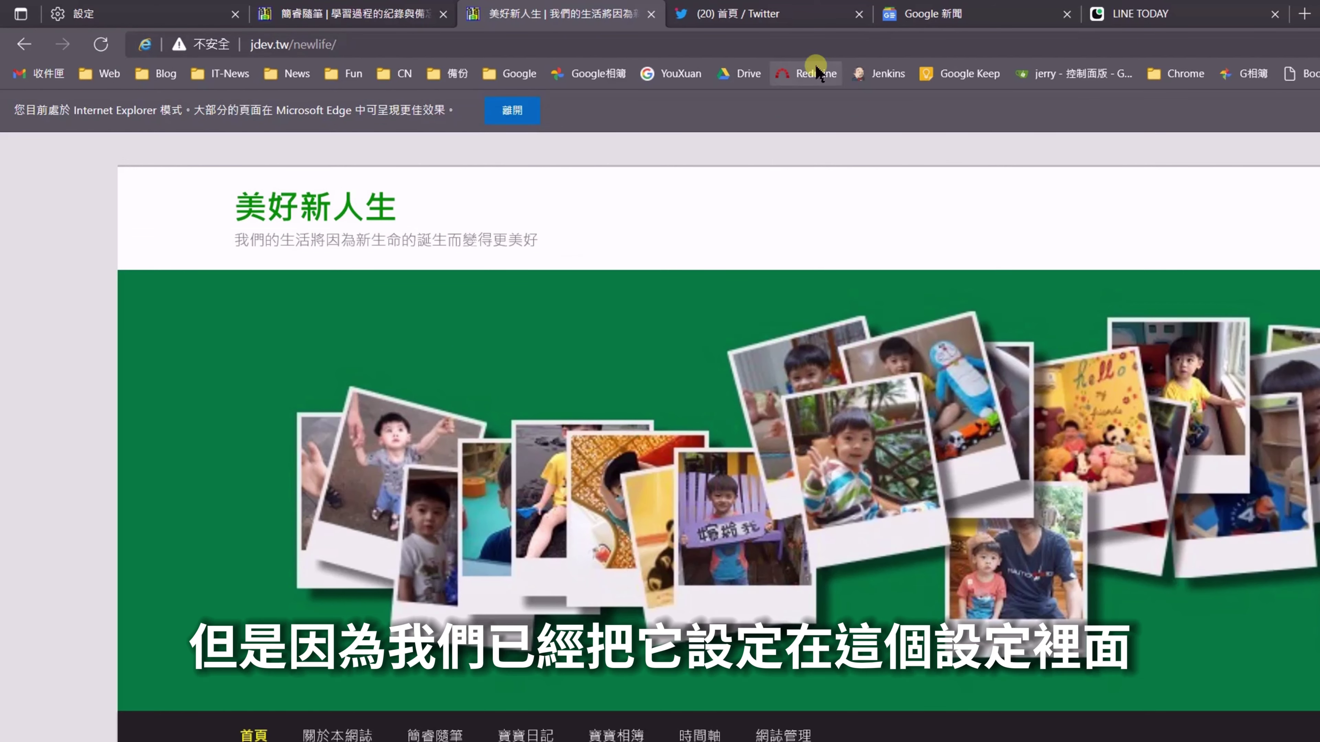
# Compare the Internet Explorer mode reminder bar on jdev.tw/newlife and jdev.tw/blog against the page list in the default browser settings
pyautogui.click(130, 13)
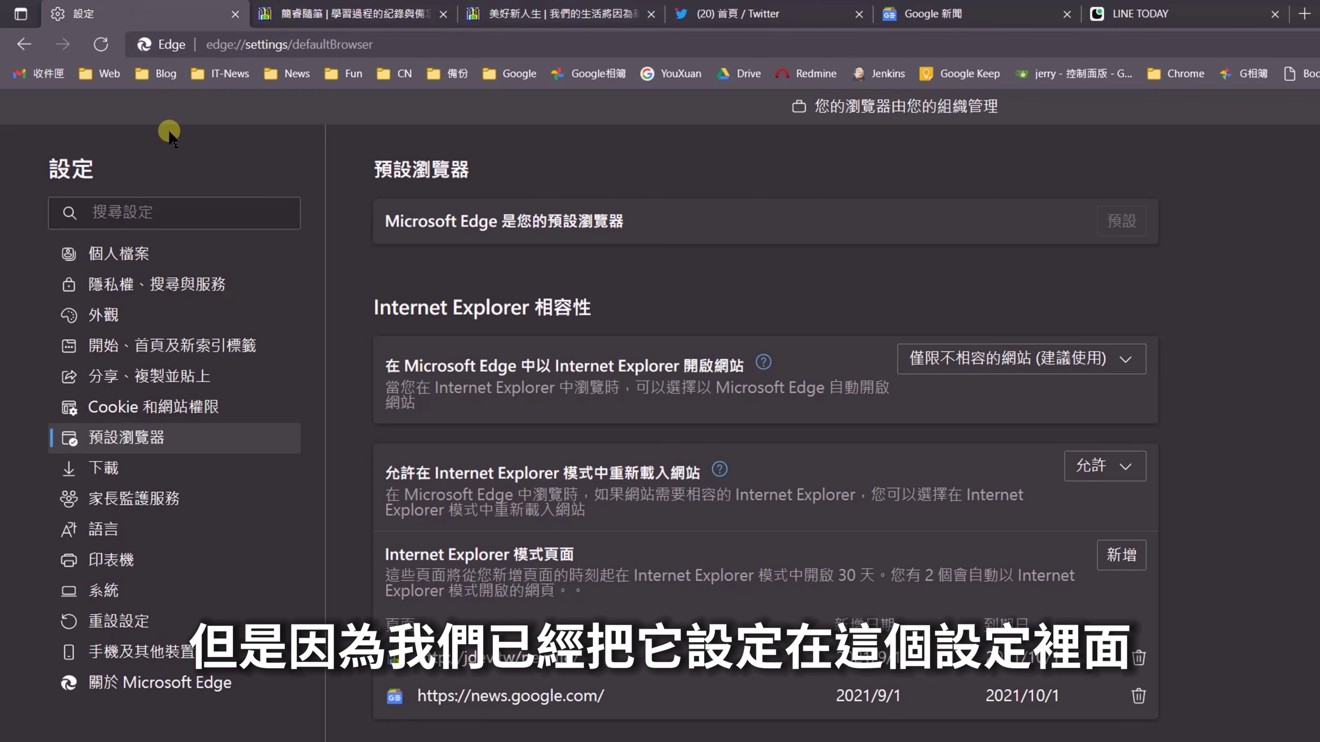
pyautogui.click(561, 13)
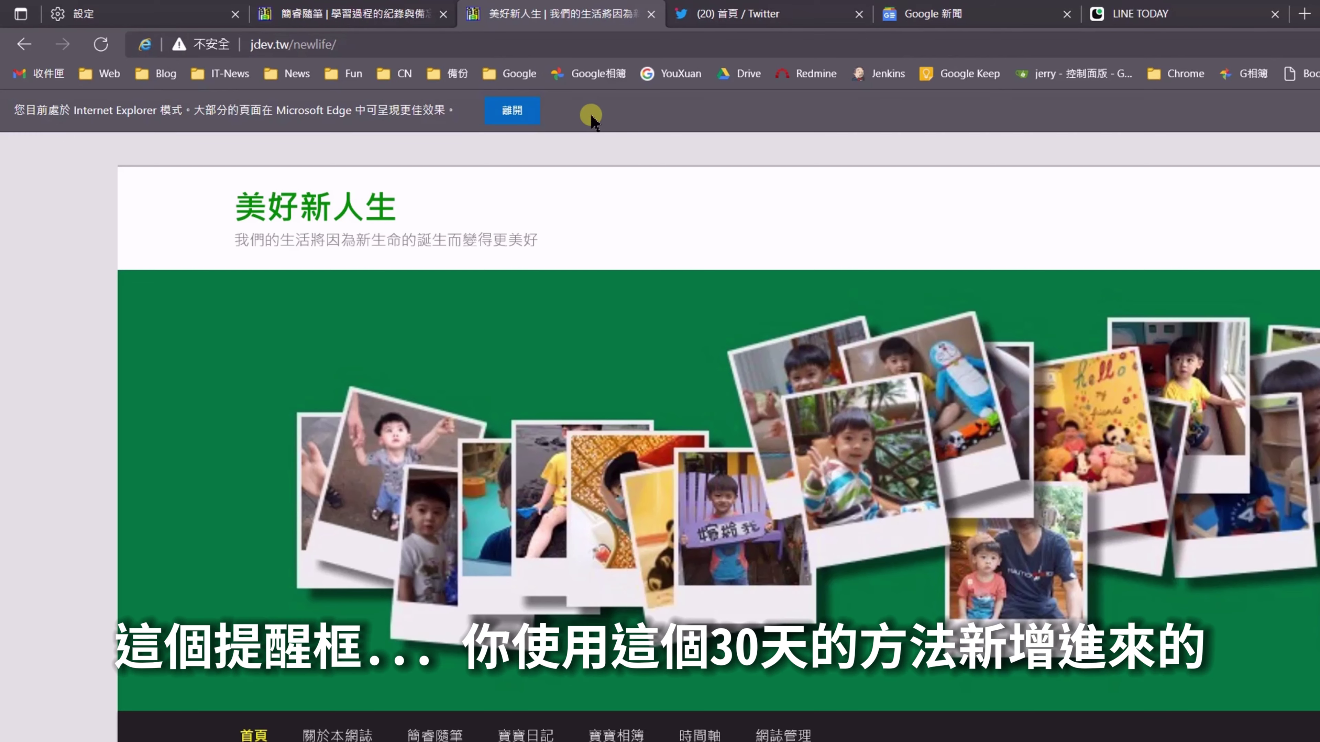
pyautogui.click(114, 11)
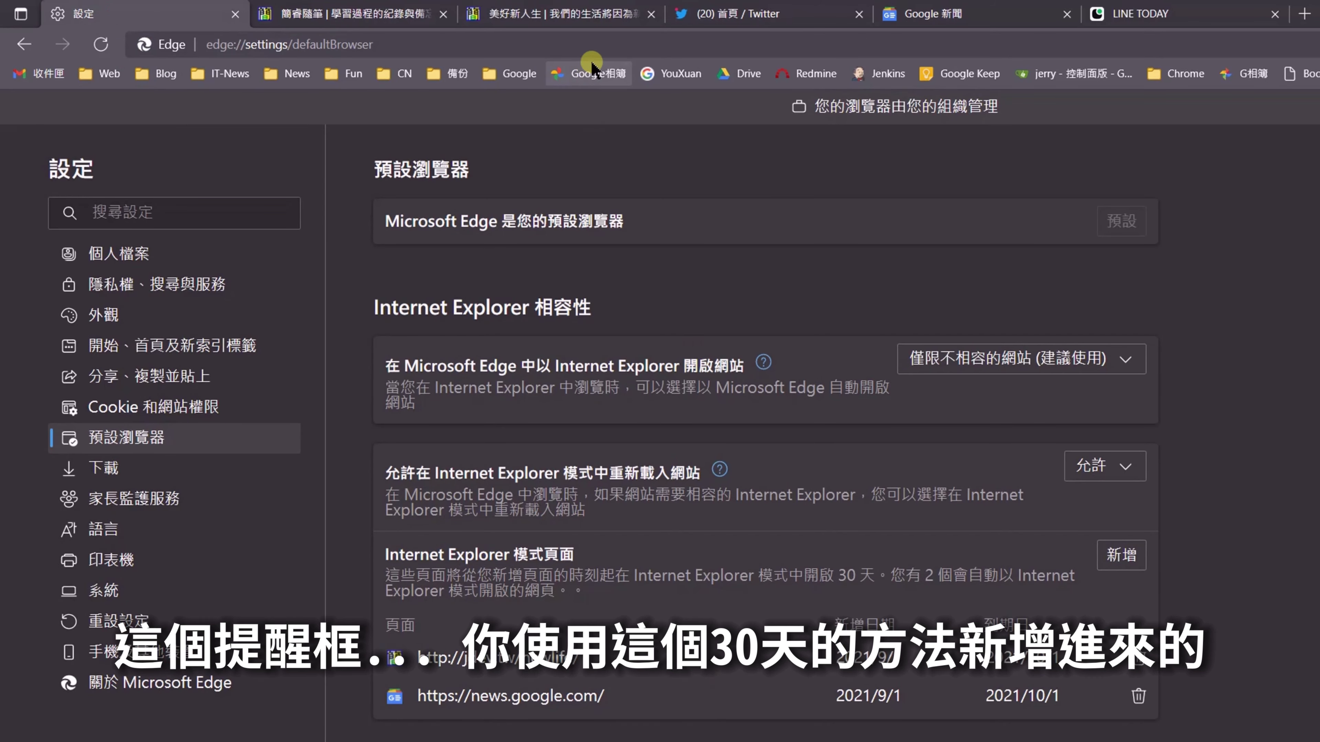
pyautogui.click(601, 23)
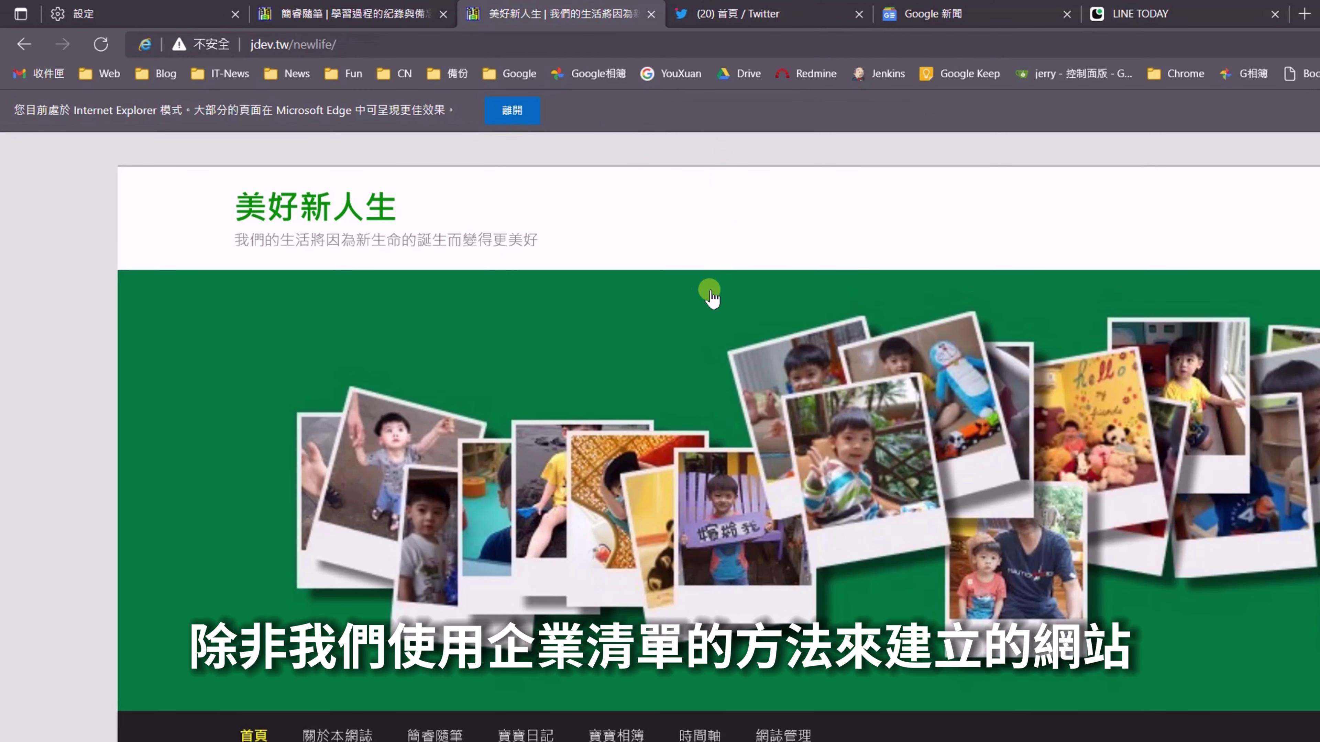
pyautogui.click(346, 20)
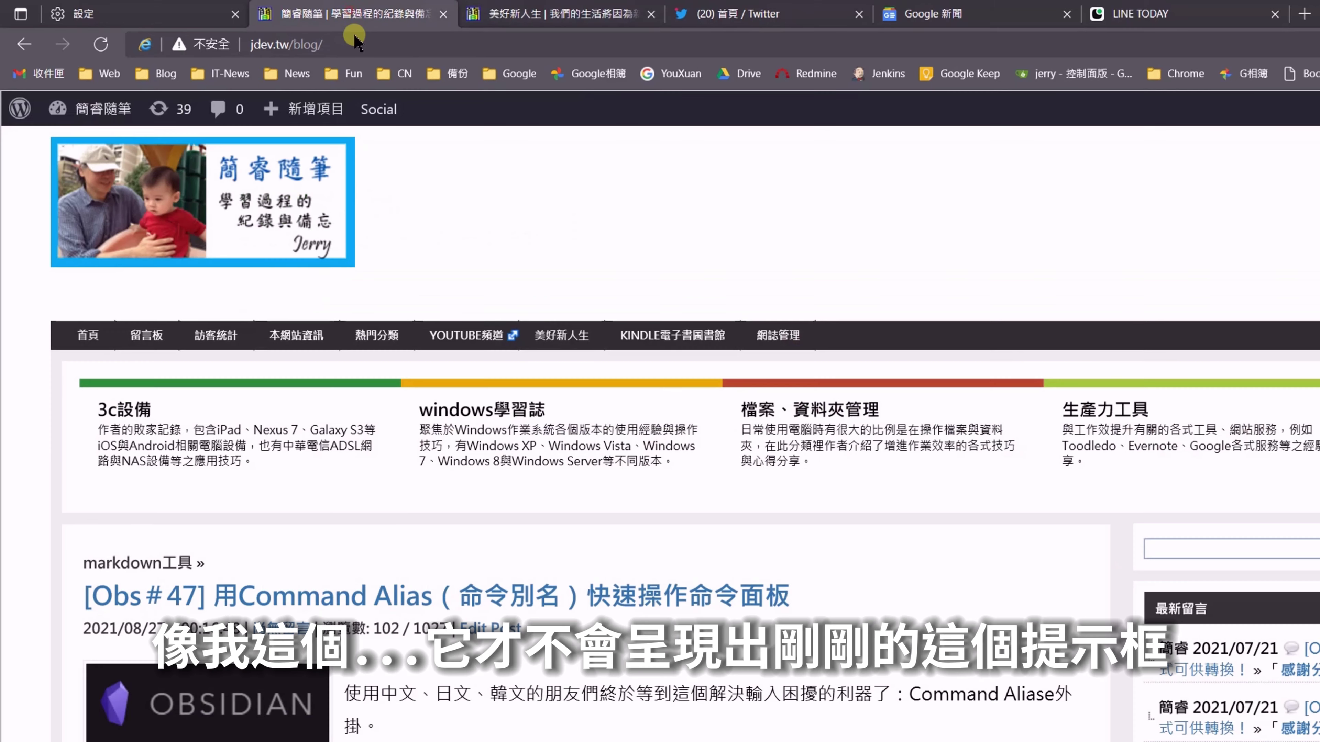
pyautogui.click(561, 13)
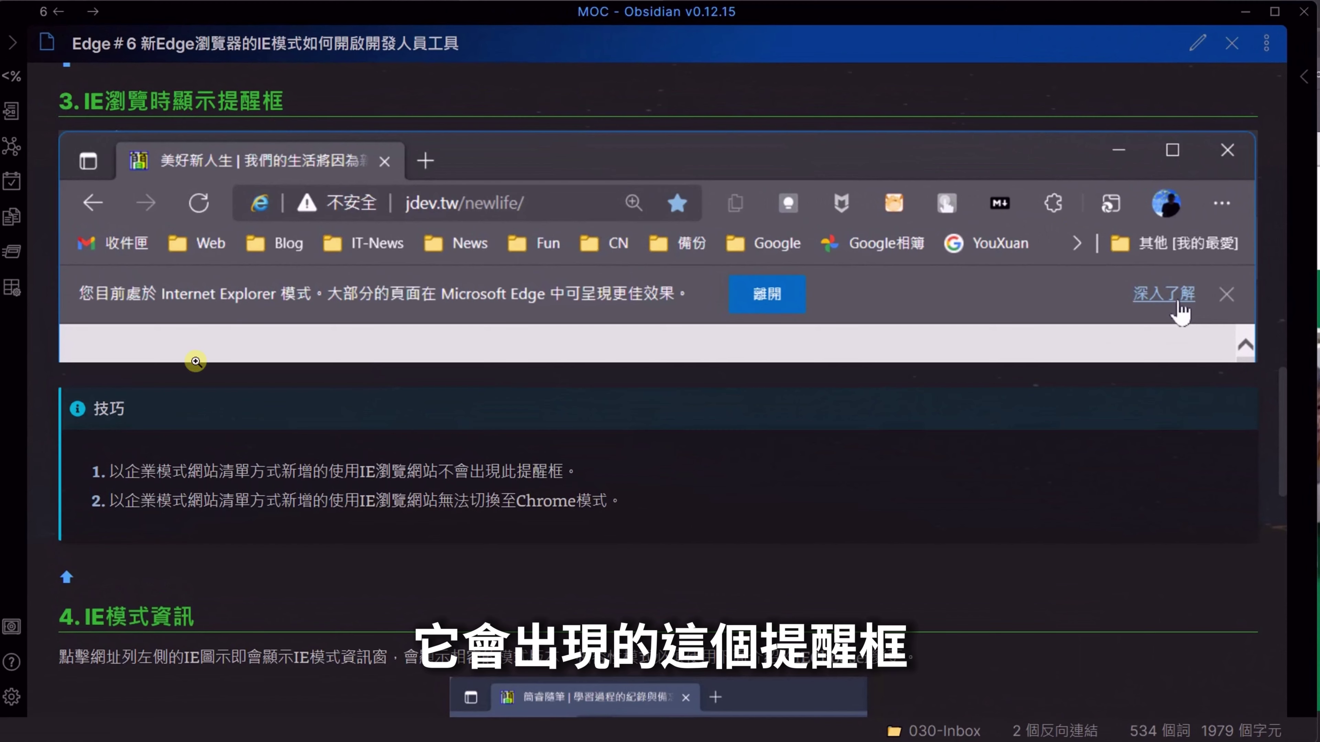
# Read the Obsidian note's tips on the IE reminder bar and its section on IE mode information
pyautogui.scroll(-3, 345, 548)
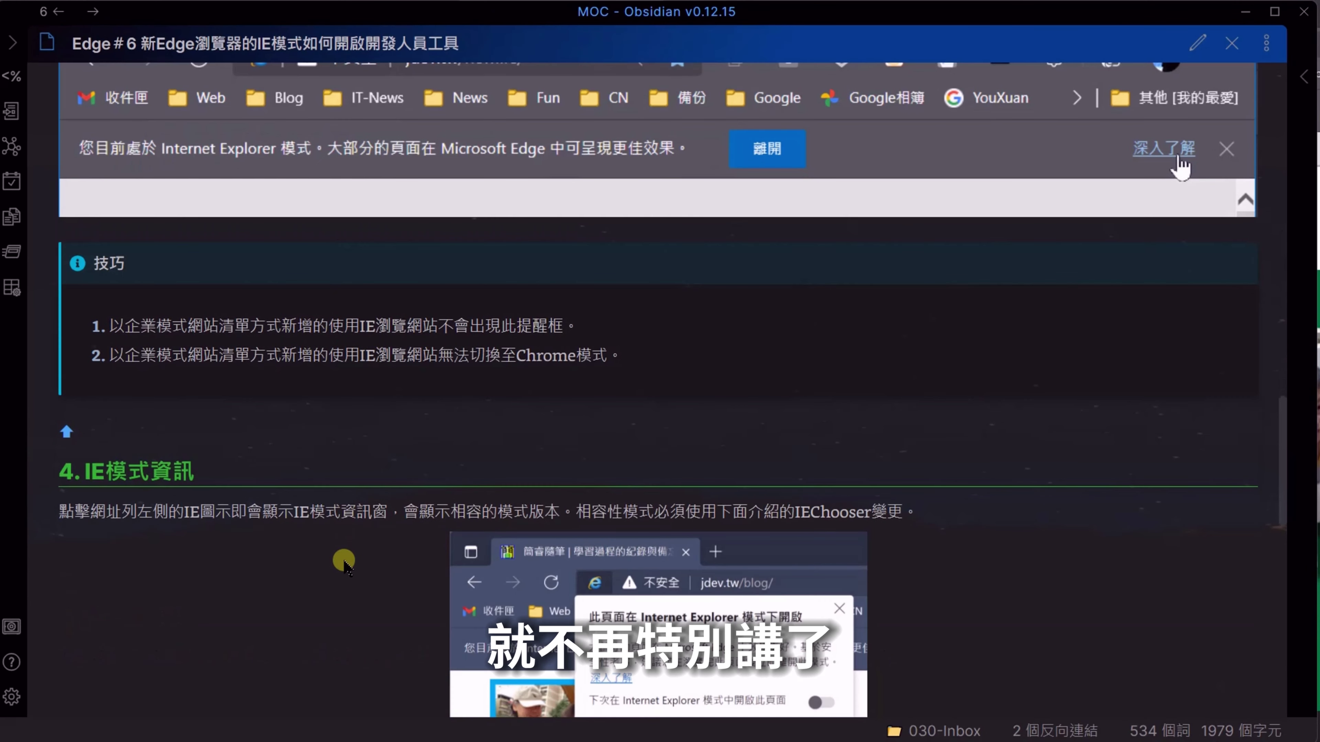
pyautogui.scroll(-3, 345, 559)
pyautogui.scroll(-3, 347, 559)
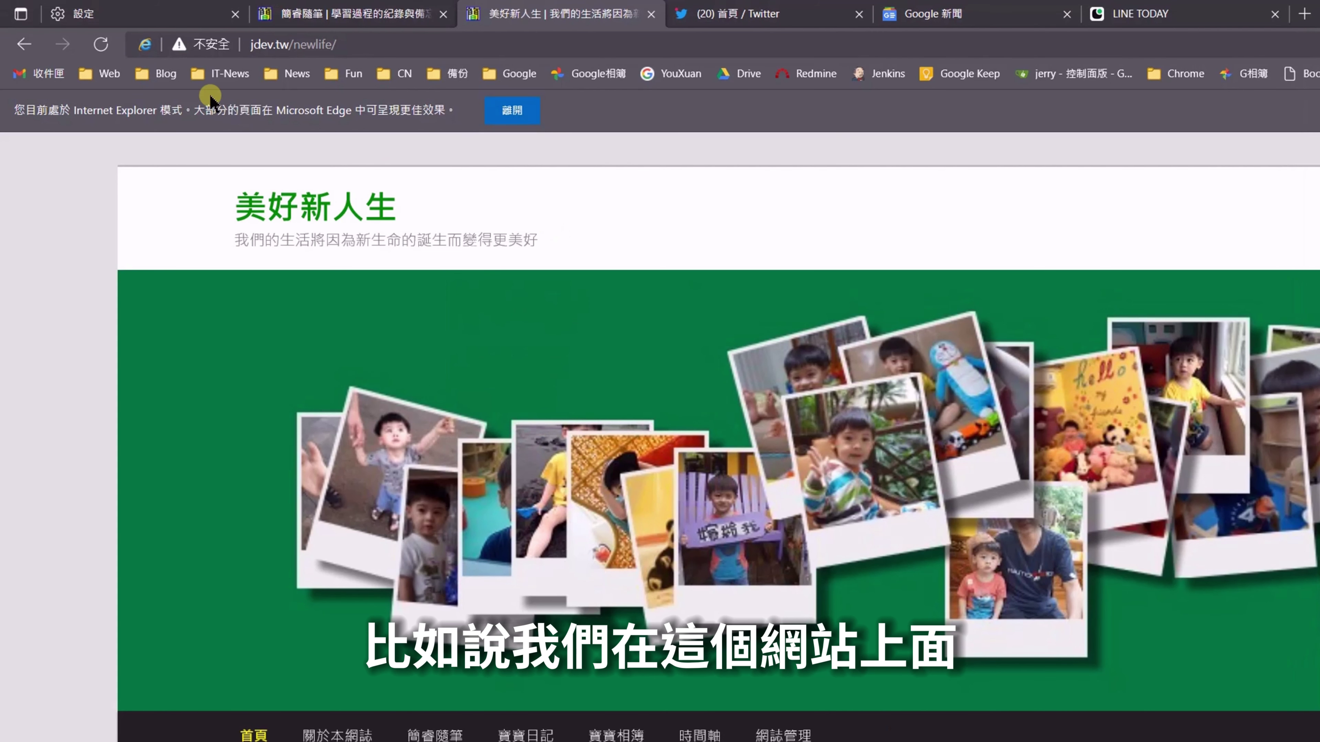
# View the Internet Explorer mode information for jdev.tw/newlife, including compatibility mode, protected mode and zone, and close it
pyautogui.click(144, 45)
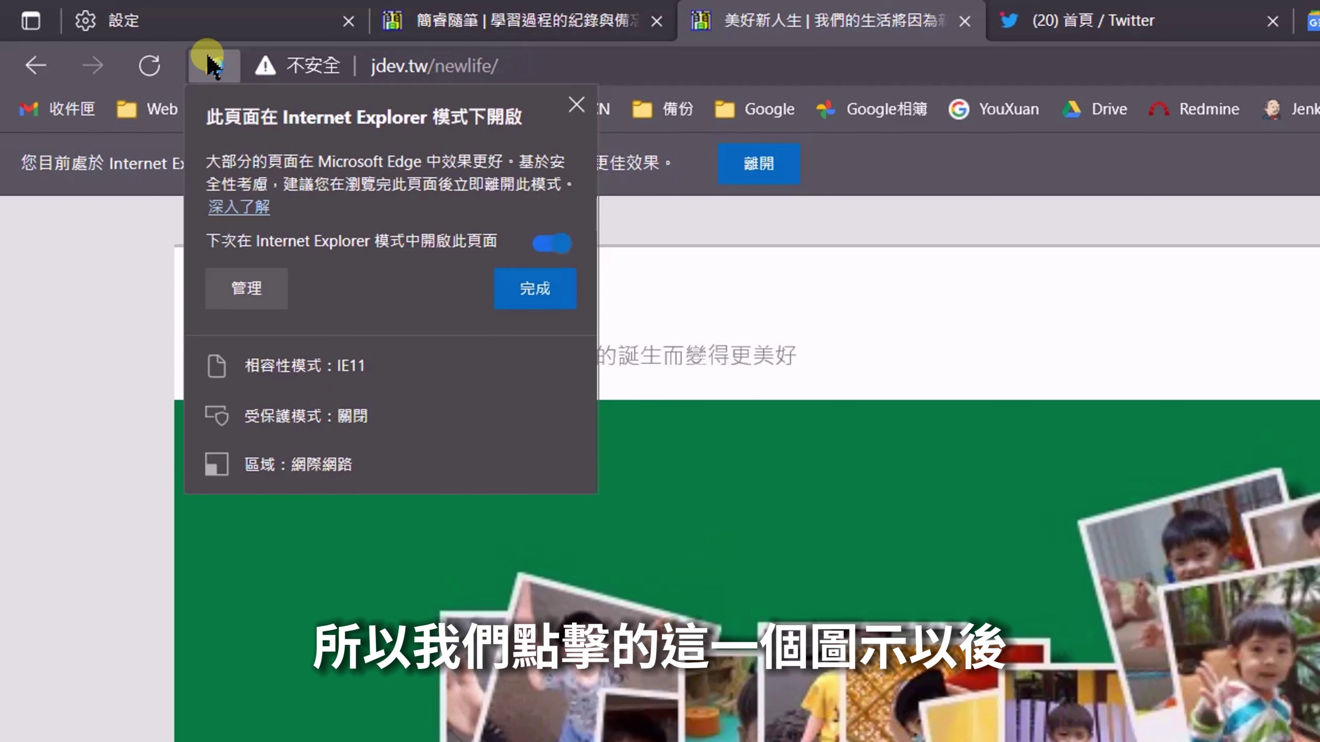
pyautogui.click(214, 67)
pyautogui.click(214, 66)
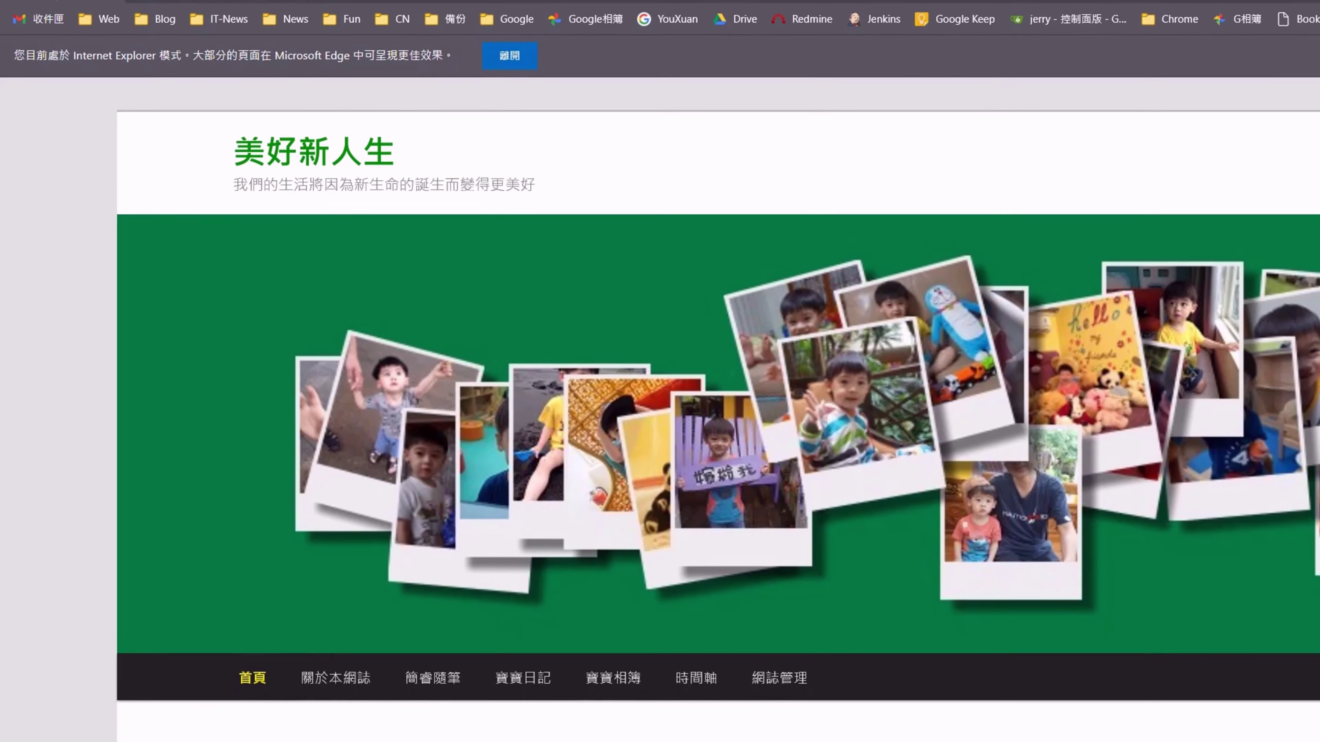
# Try to open the developer tools on the Internet Explorer mode page jdev.tw/newlife and close them
pyautogui.press('F12')
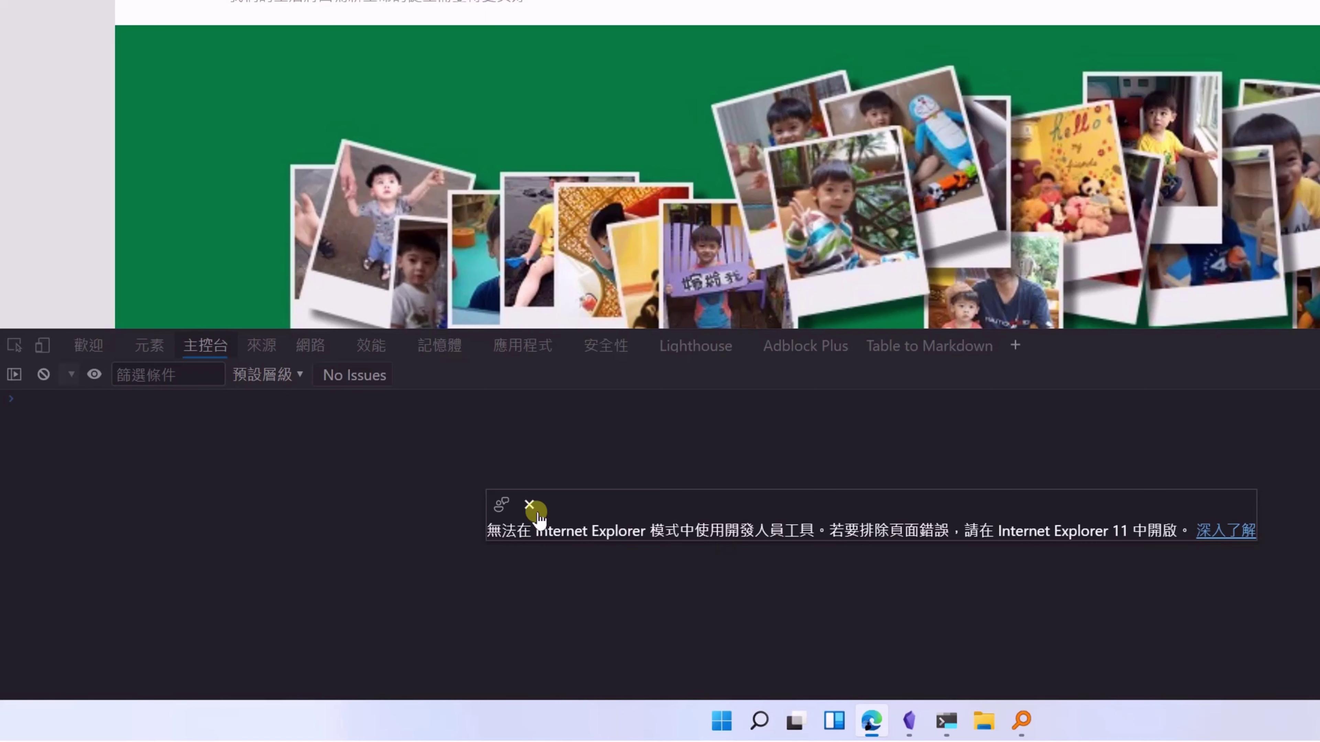
pyautogui.click(526, 506)
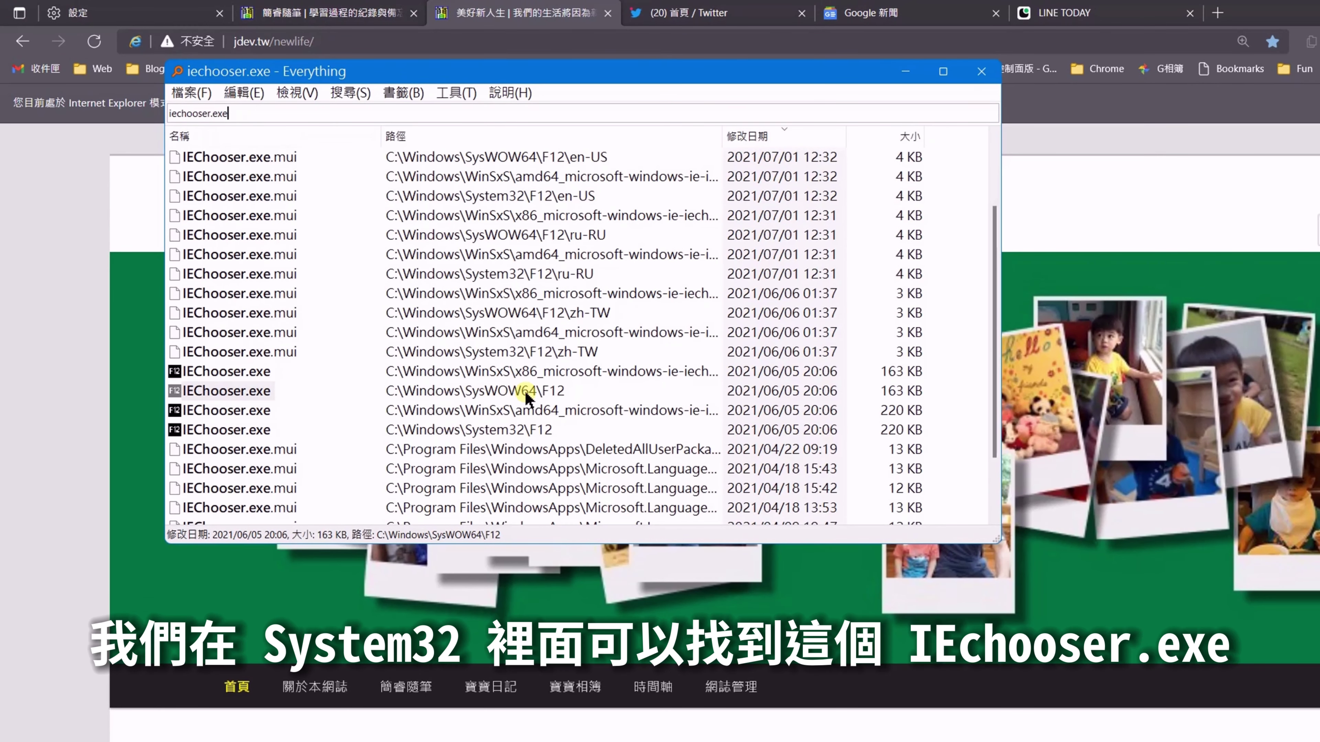
# Launch IEChooser.exe from C:\Windows\SysWOW64\F12, choose the jdev.tw/newlife page as debugging target, and close the Everything search window
pyautogui.click(247, 390)
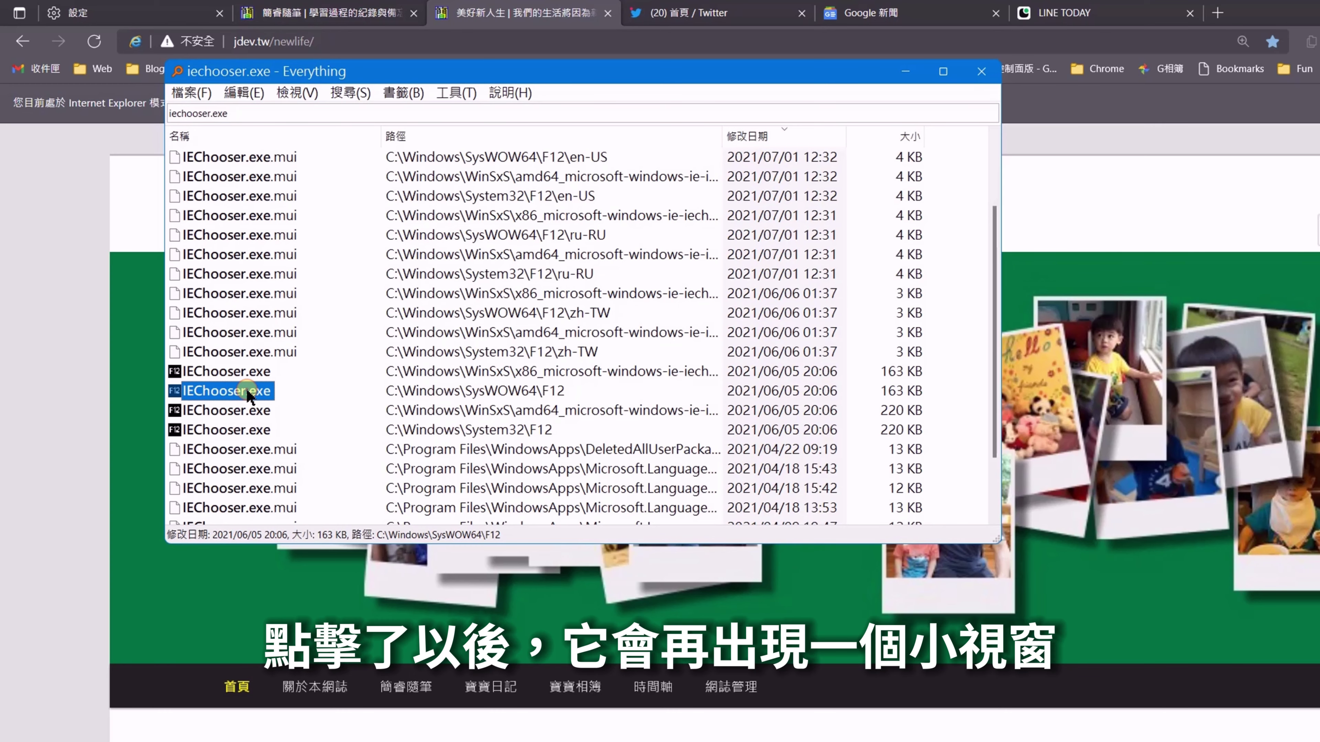
pyautogui.doubleClick(247, 391)
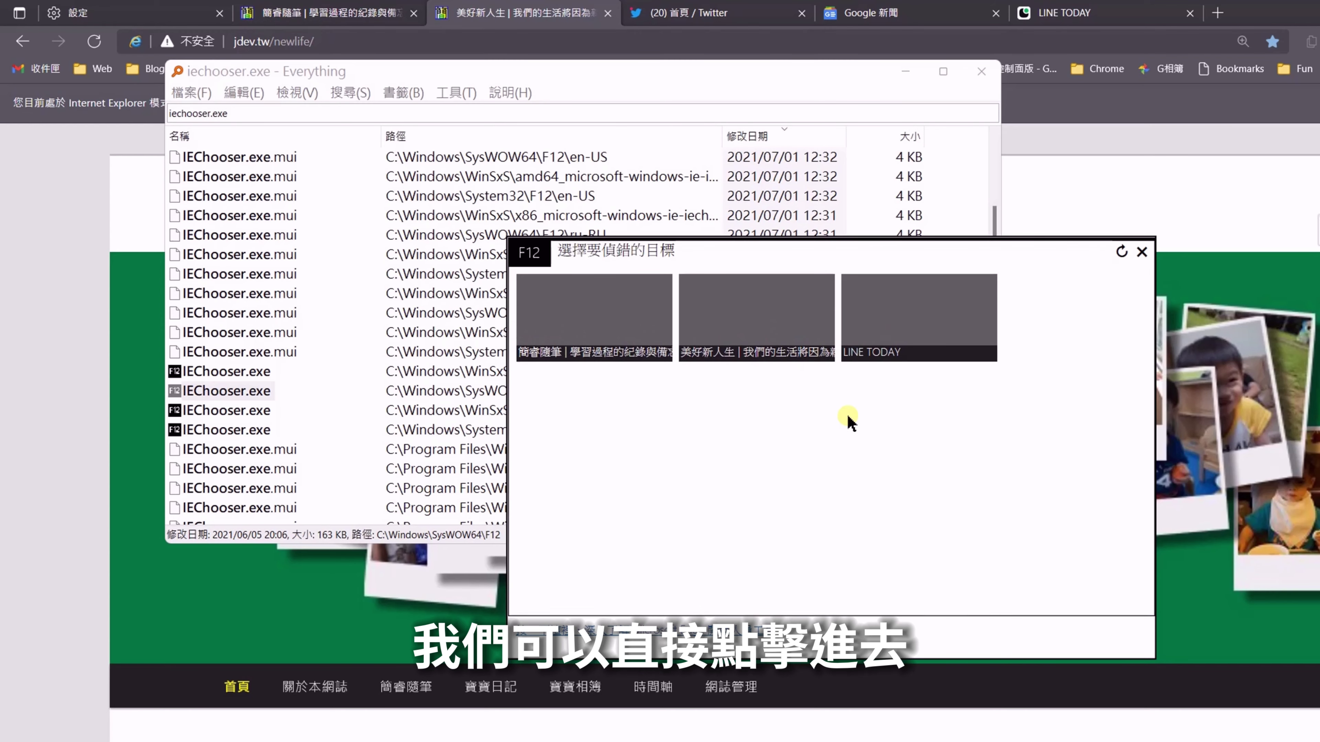
pyautogui.click(760, 296)
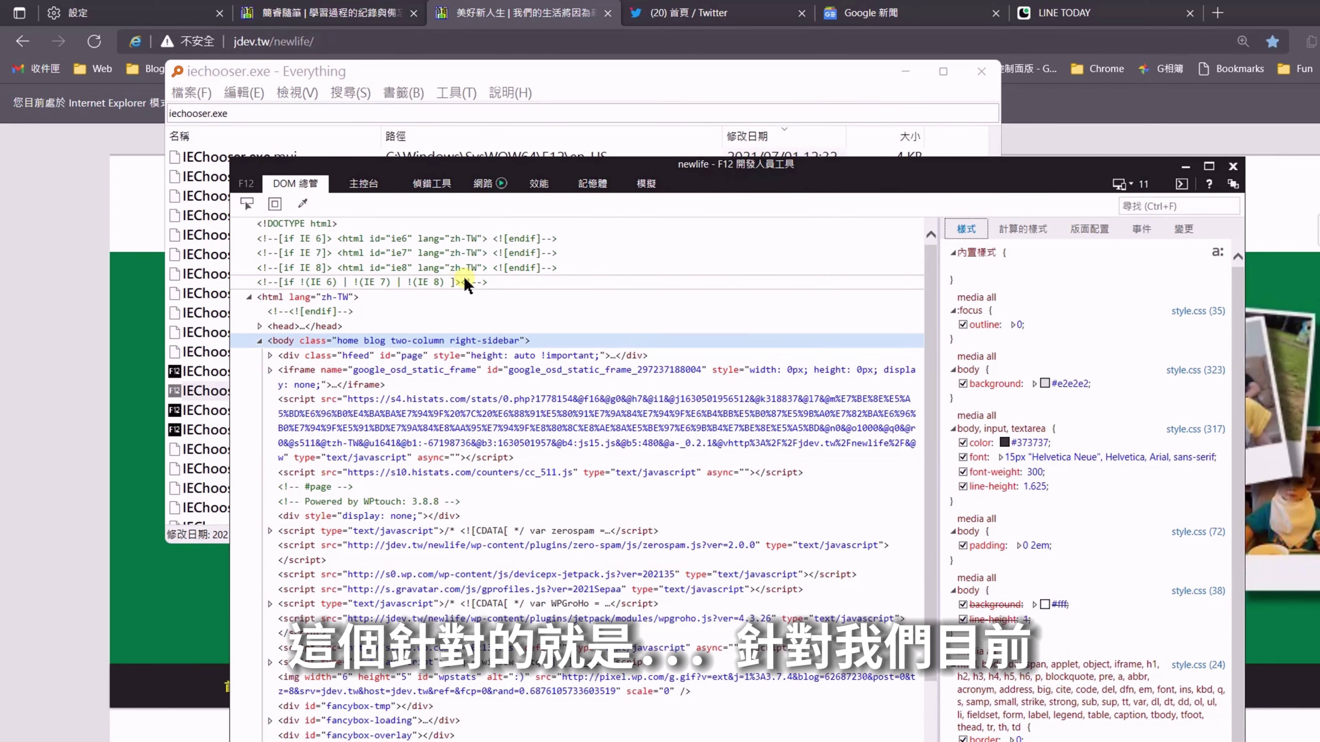
pyautogui.click(981, 71)
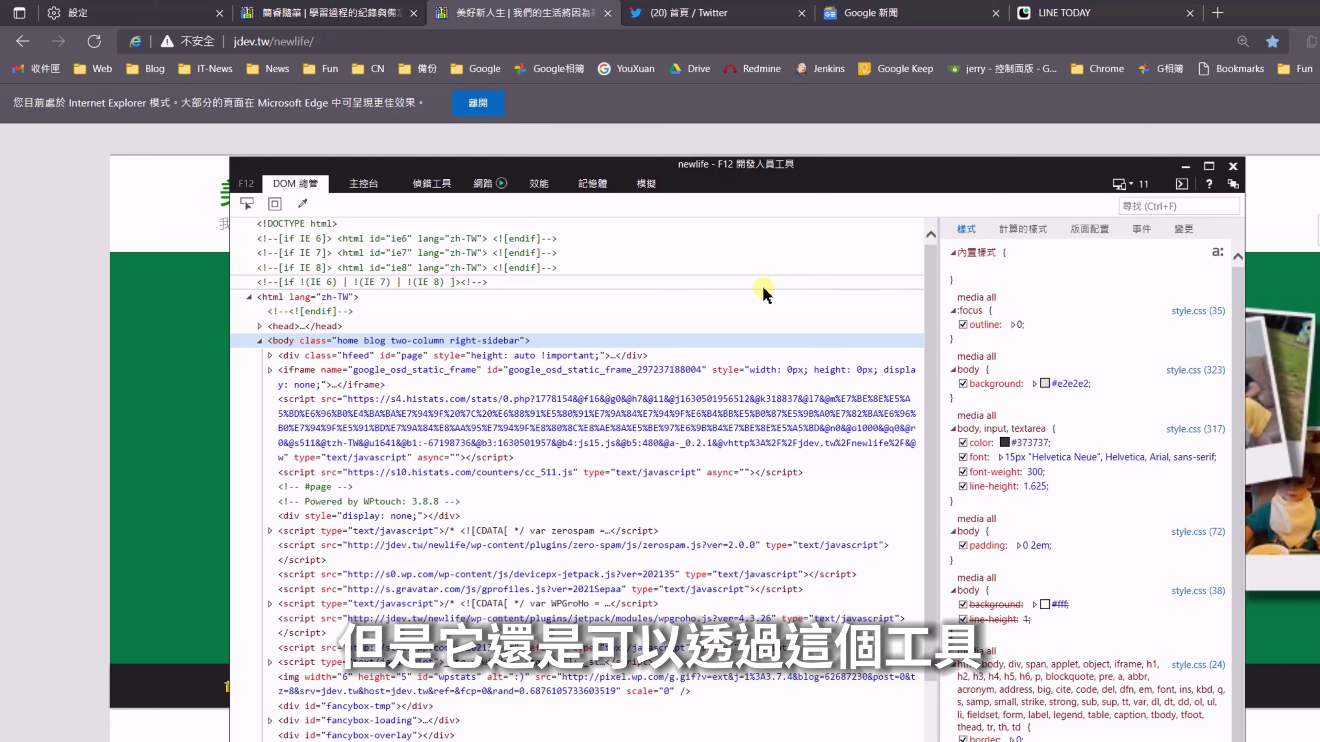
# Revisit the newlife page in Edge, switch to its F12 developer tools window and check the available document modes without changing the selection
pyautogui.click(508, 16)
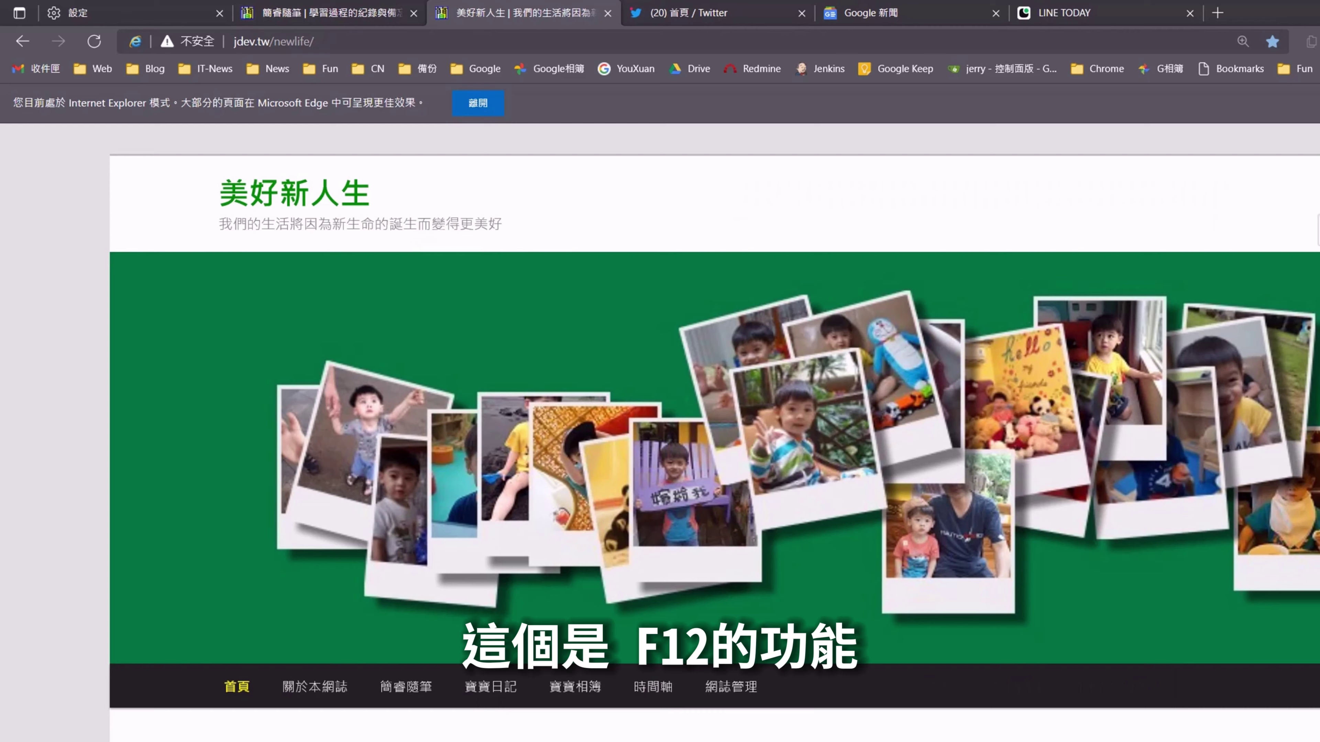
pyautogui.press('F12')
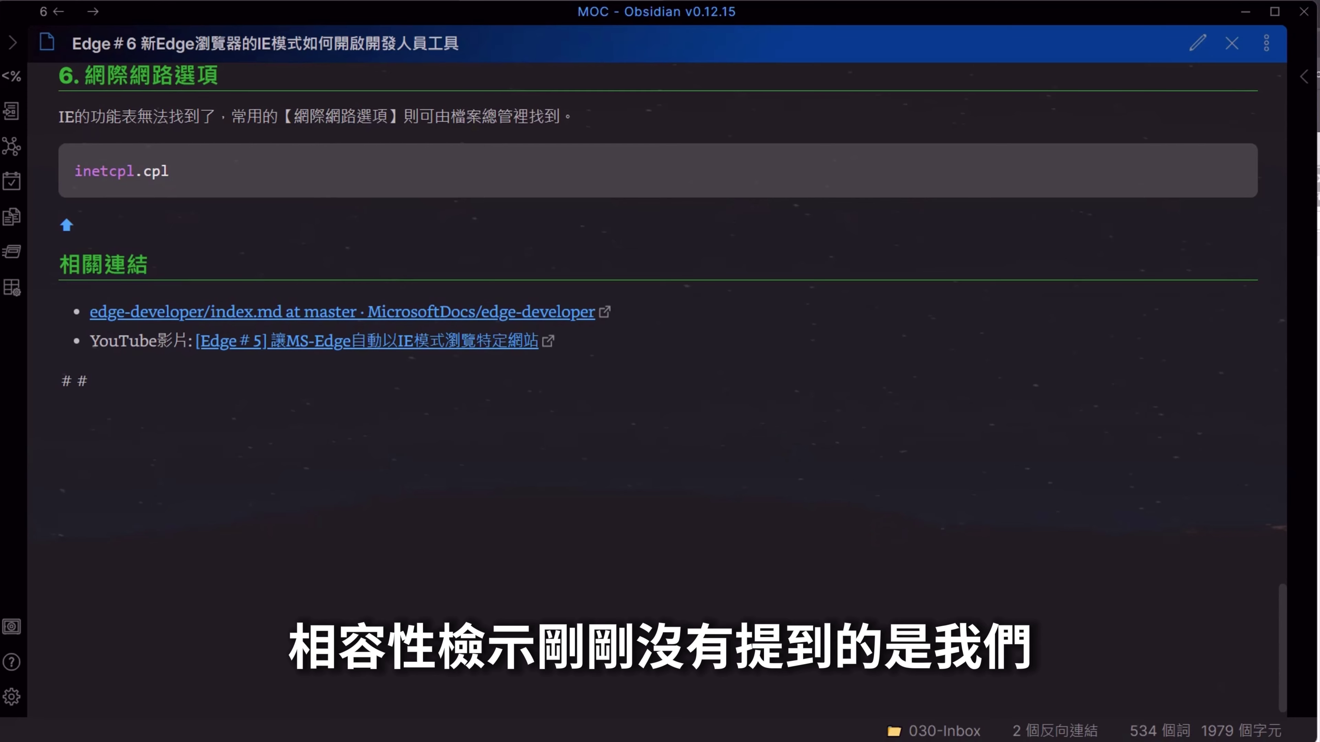
pyautogui.hotkey('alt', 'Tab')
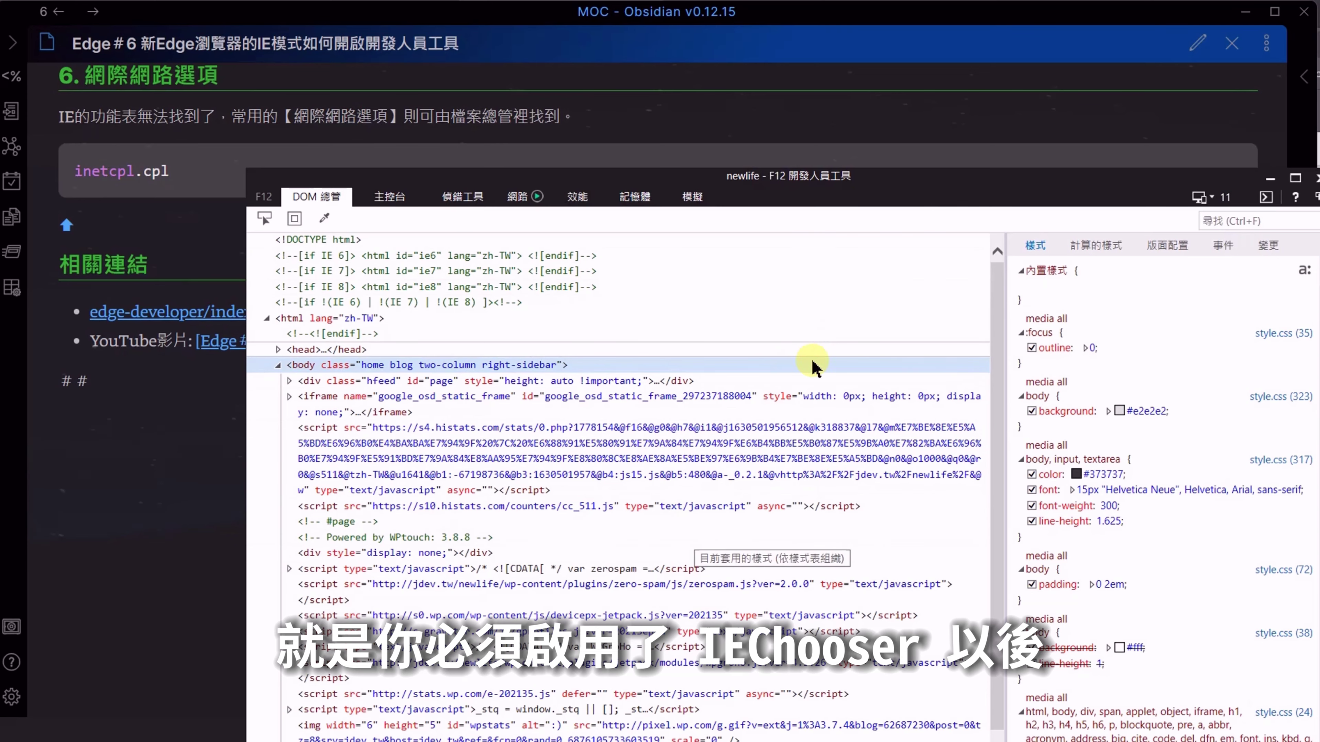
pyautogui.click(1235, 199)
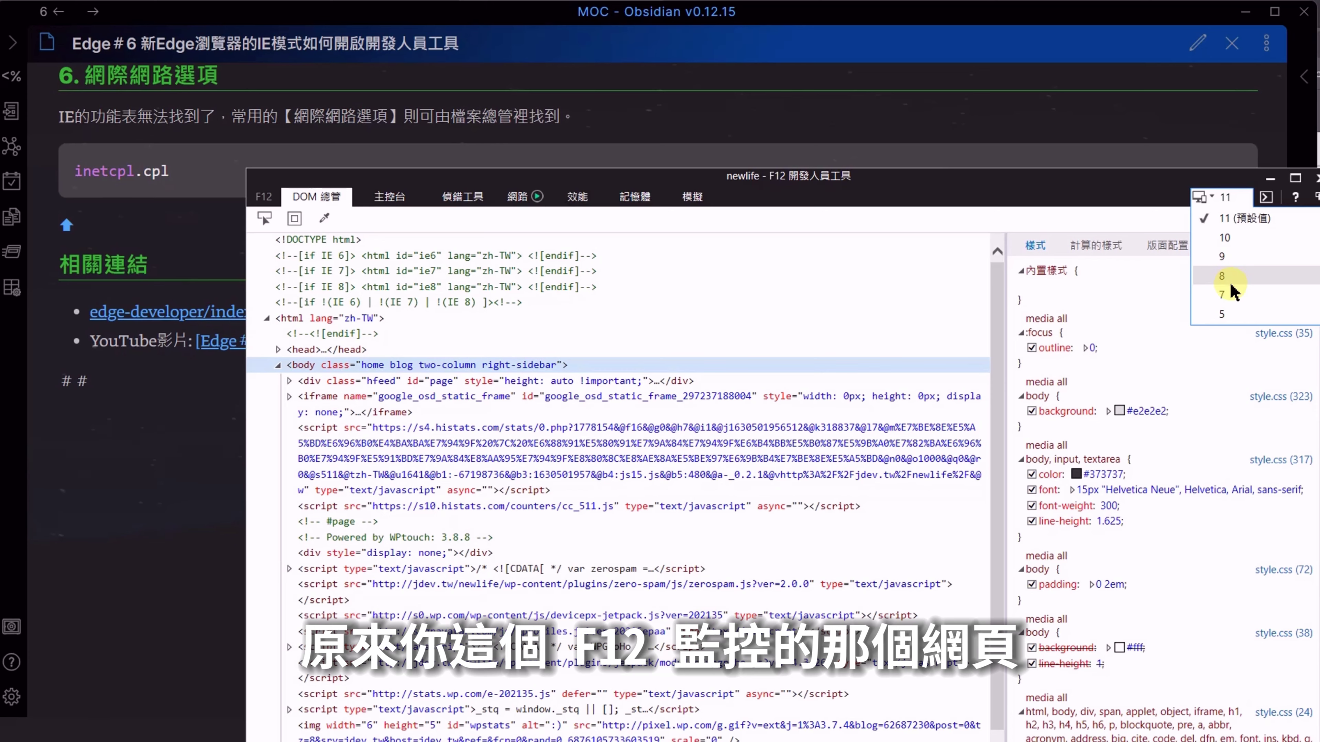
pyautogui.click(1105, 278)
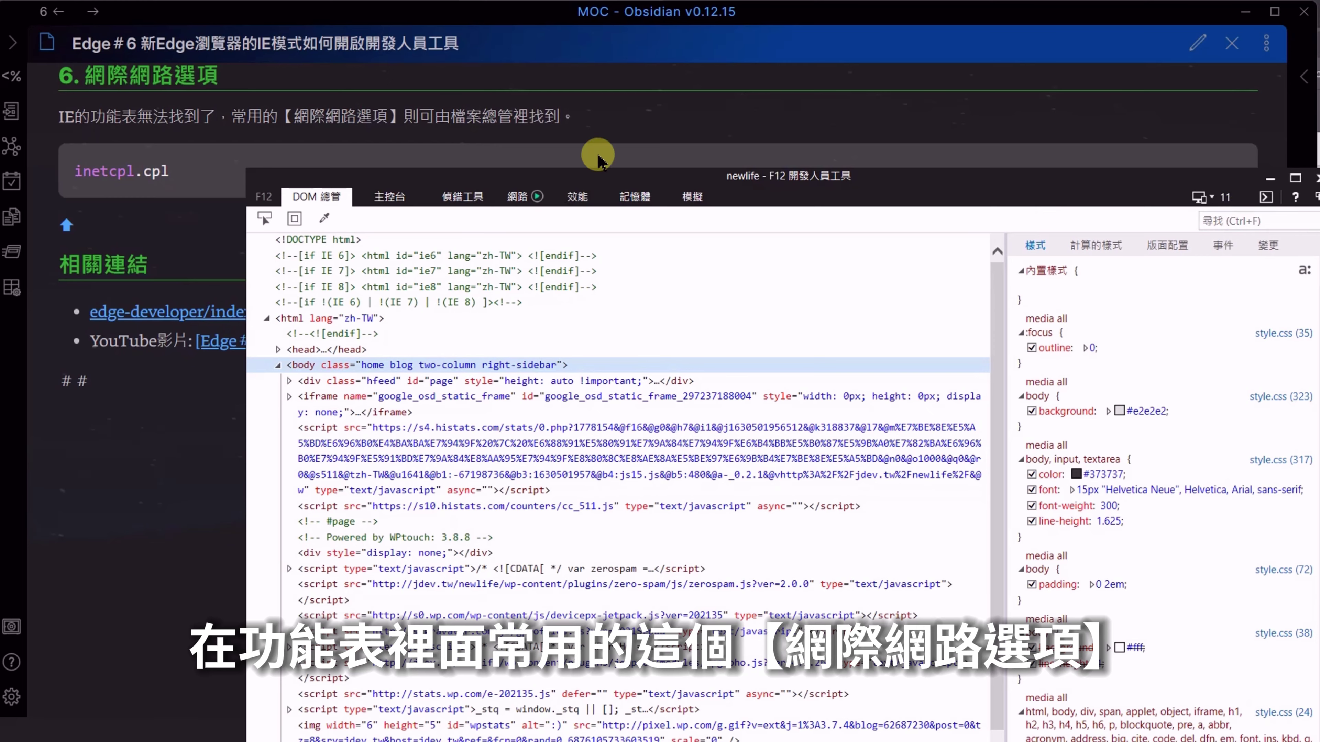
# Highlight inetcpl.cpl in the Obsidian note, run that command in the command prompt, and view the security settings in Internet Options
pyautogui.click(370, 118)
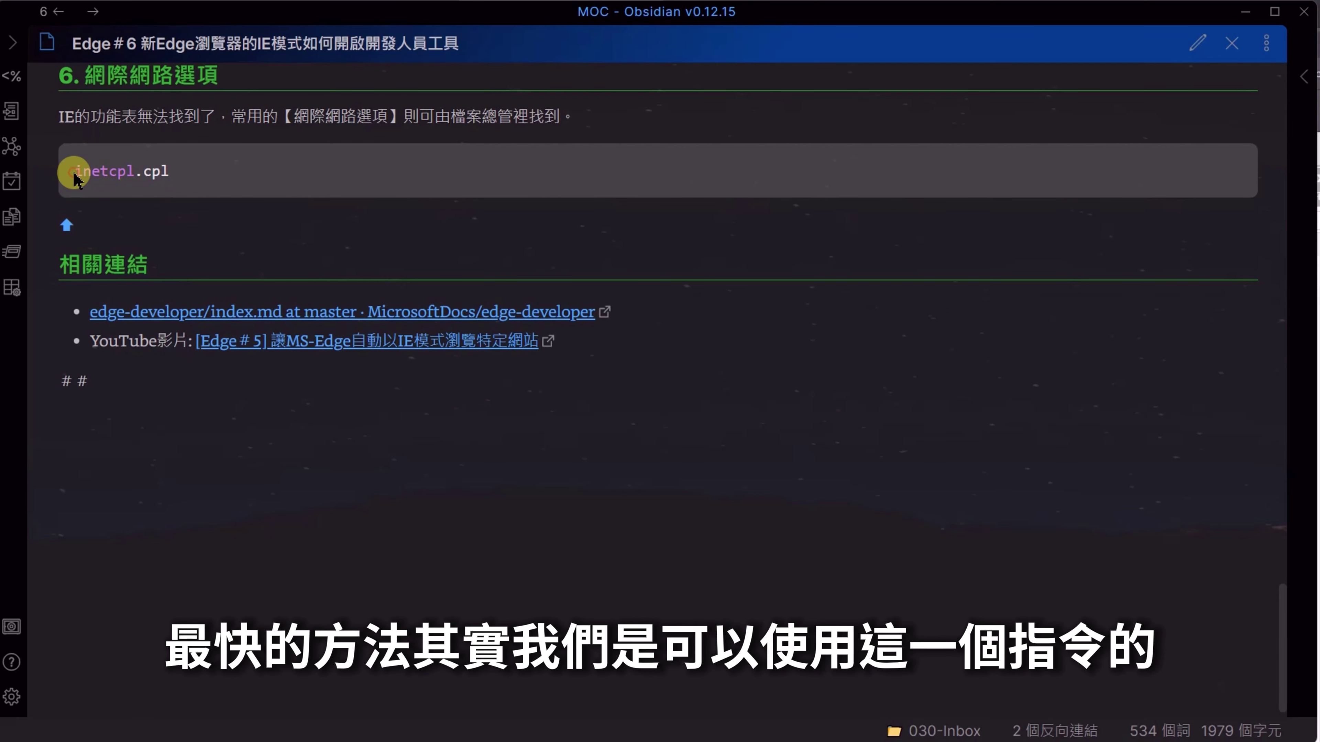
pyautogui.moveTo(74, 178); pyautogui.dragTo(182, 181)
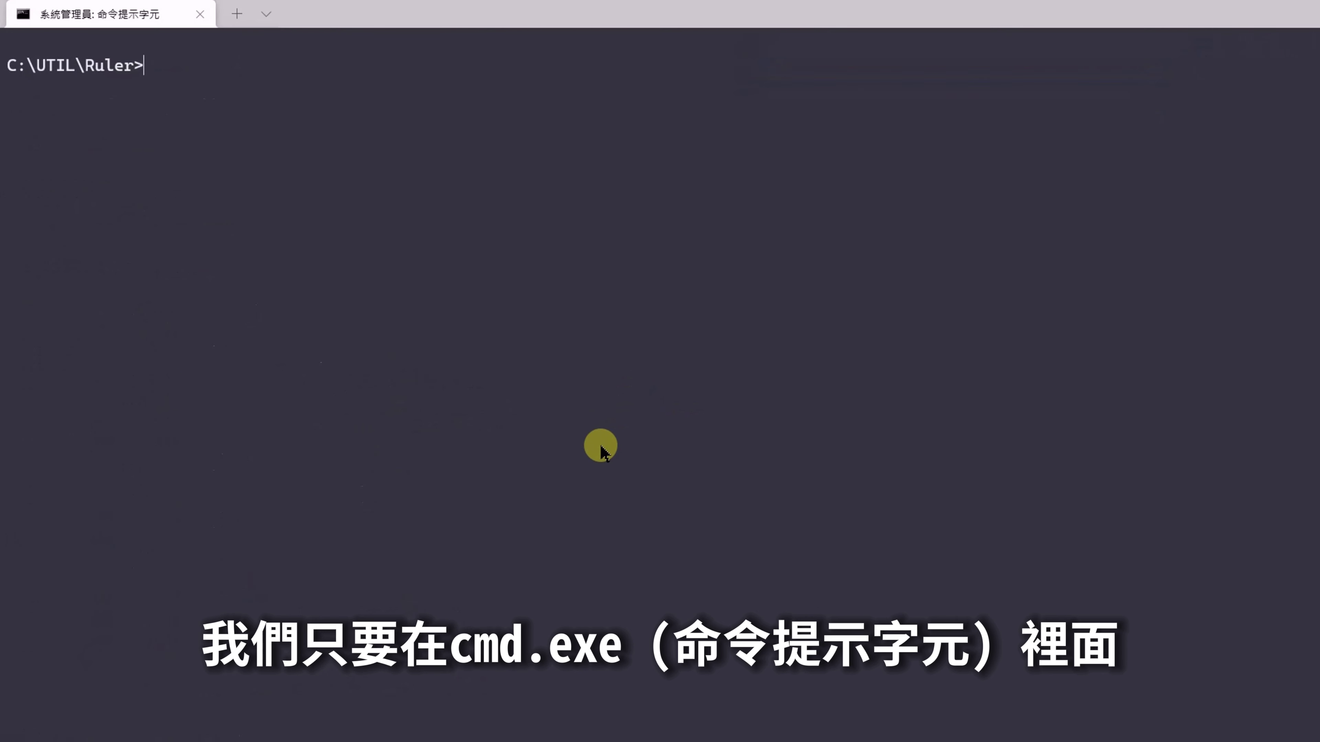
pyautogui.write('inetcpl.cpl')
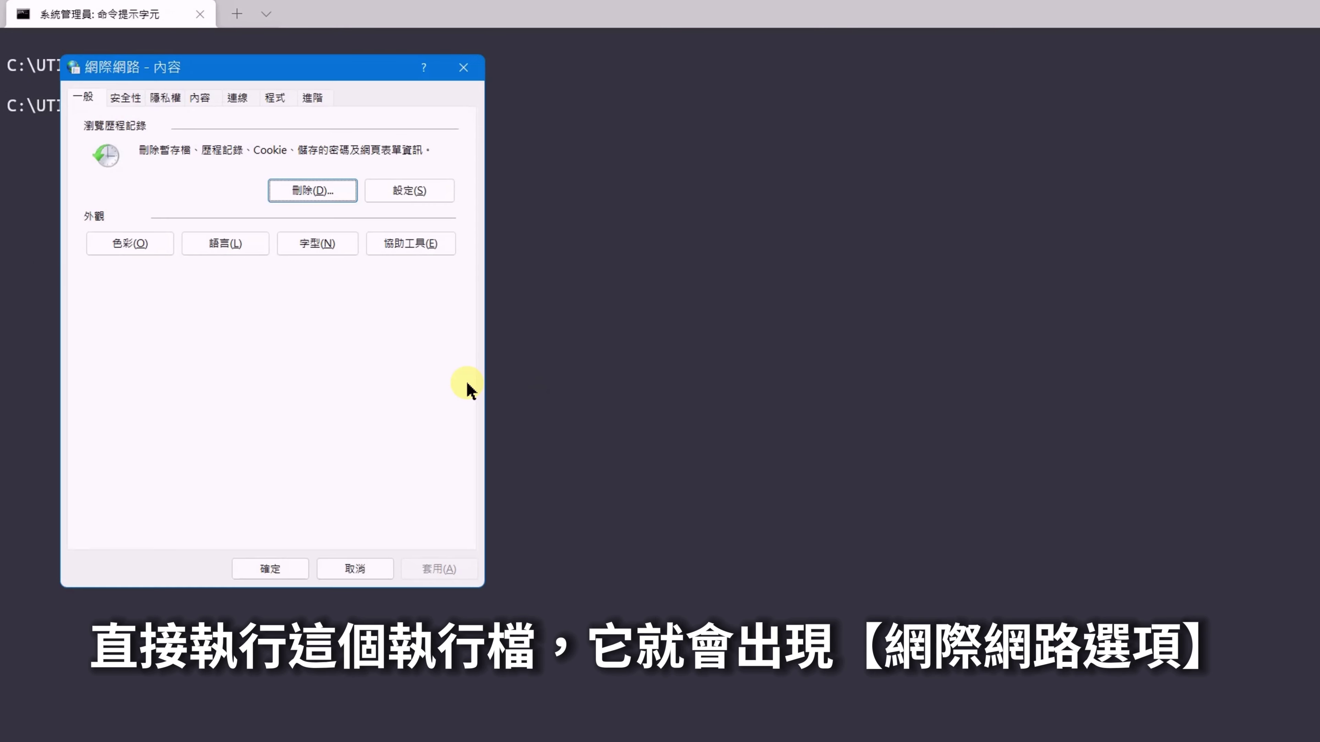
pyautogui.moveTo(274, 61); pyautogui.dragTo(565, 108)
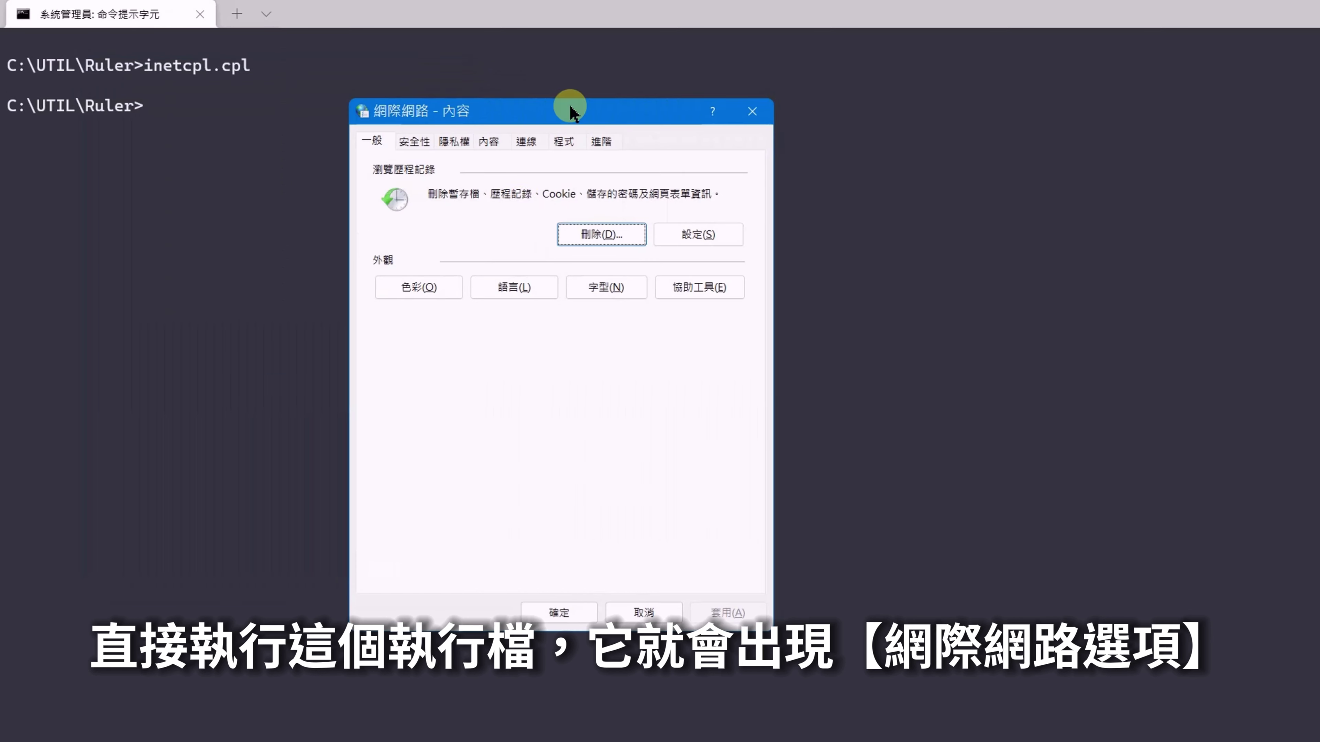
pyautogui.click(424, 142)
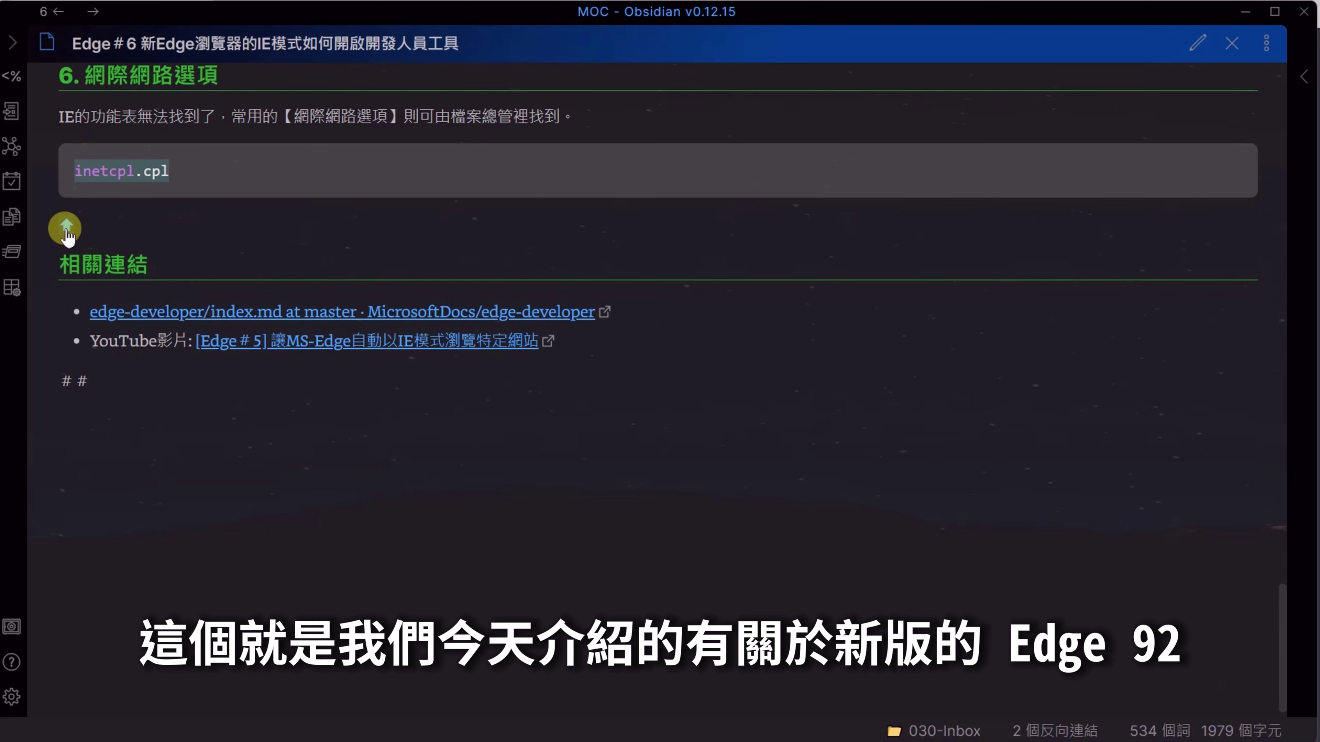
# Return to the title and table of contents at the beginning of the Obsidian note
pyautogui.scroll(15, 64, 230)
pyautogui.scroll(3, 656, 434)
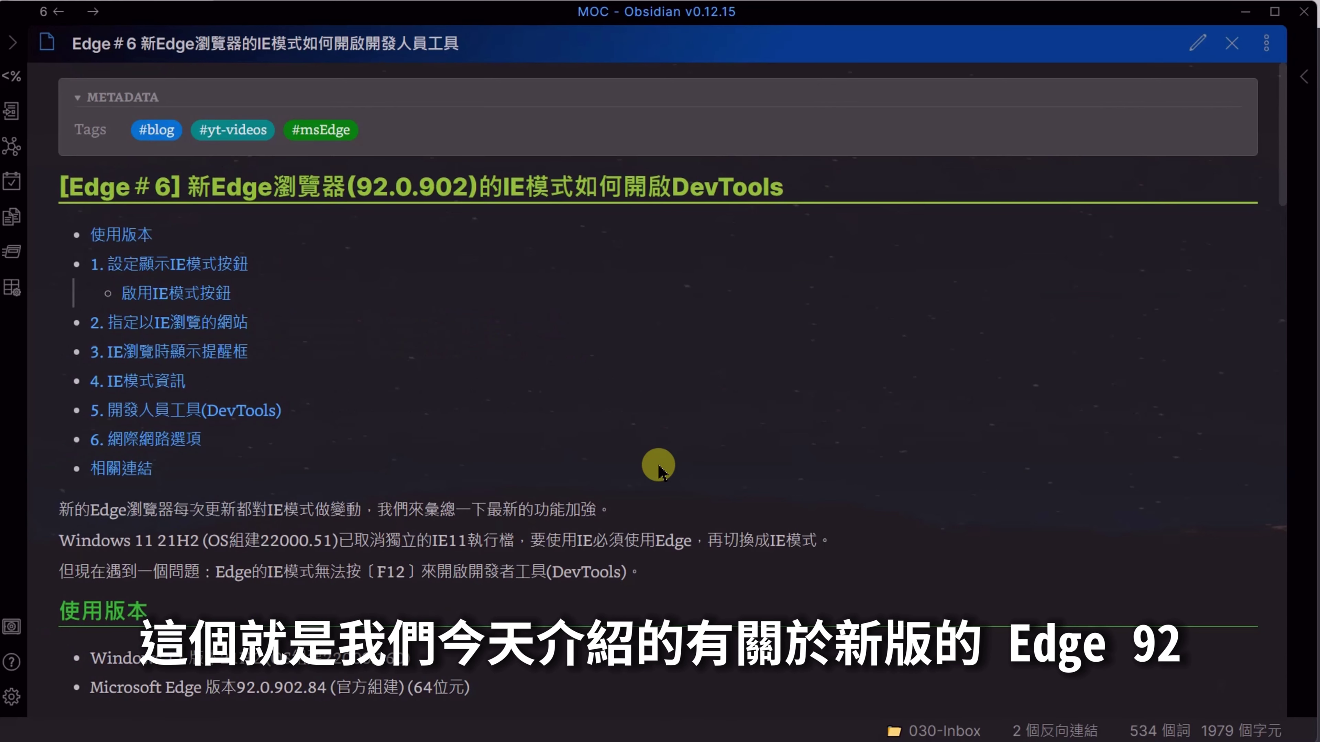